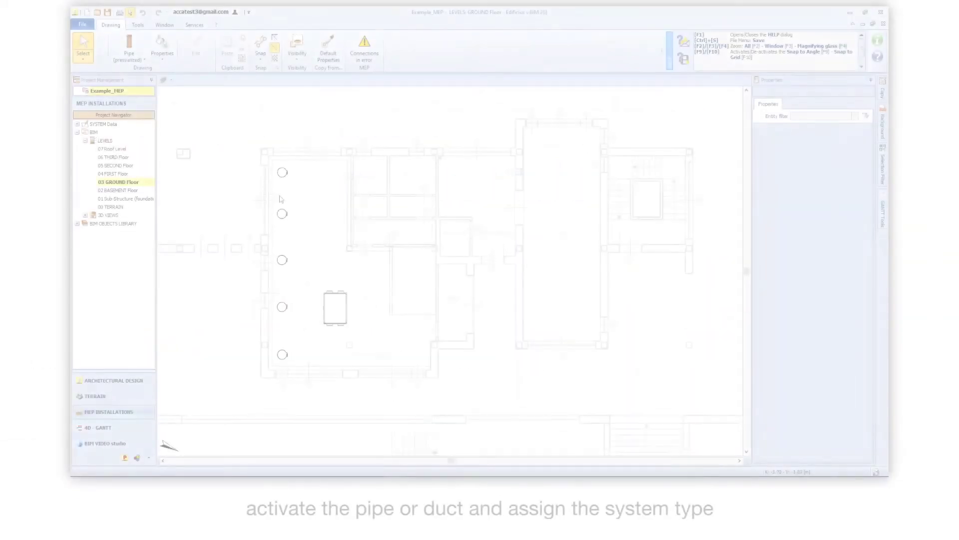
Start an air duct and assign it to the Ventilation system with delivery flow
click(132, 58)
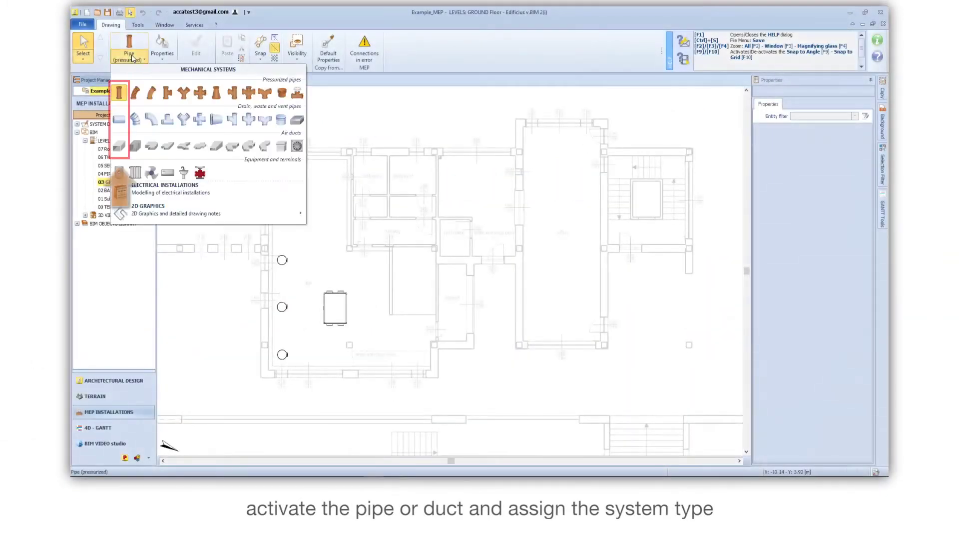
click(120, 146)
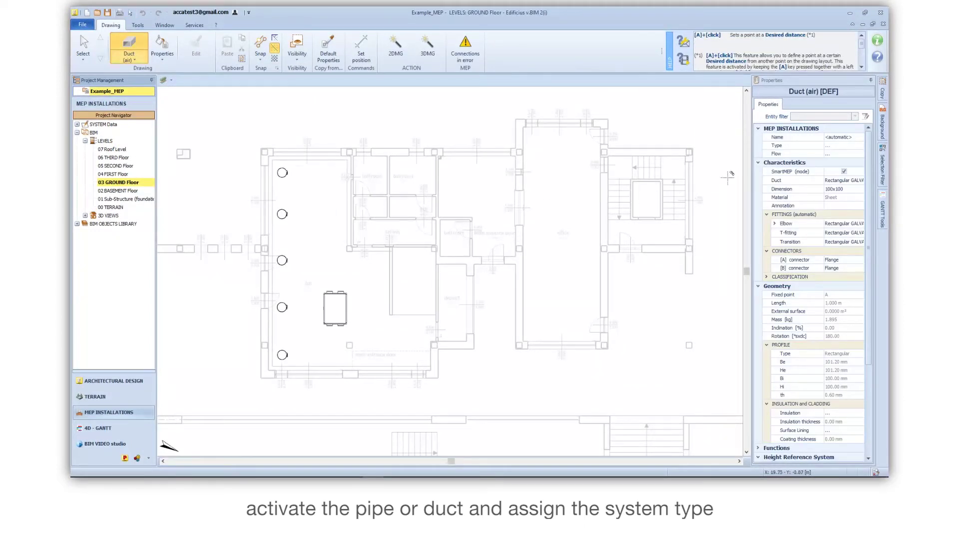
click(837, 138)
click(853, 149)
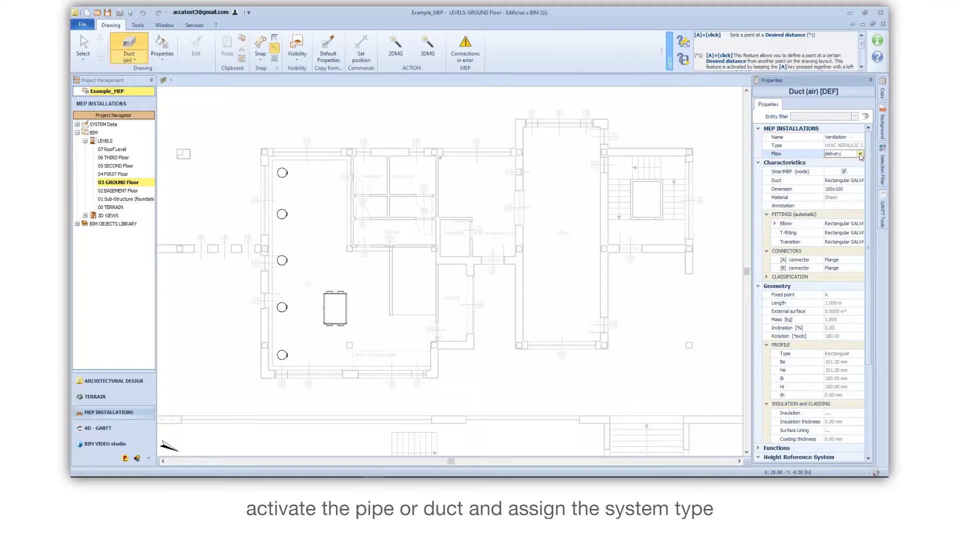
click(848, 161)
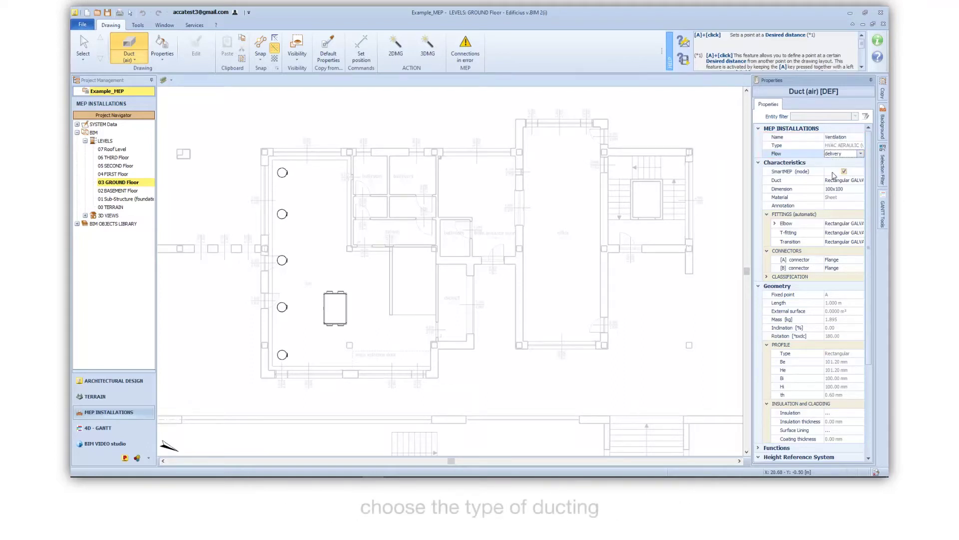
Choose Rectangular GALVANIZED sheet from the BIM objects library as the duct type
click(832, 182)
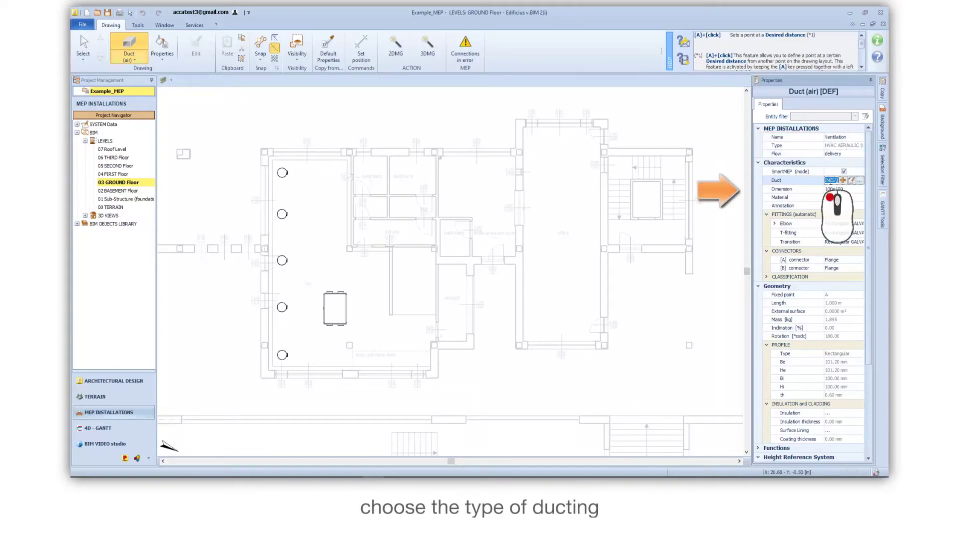
click(860, 182)
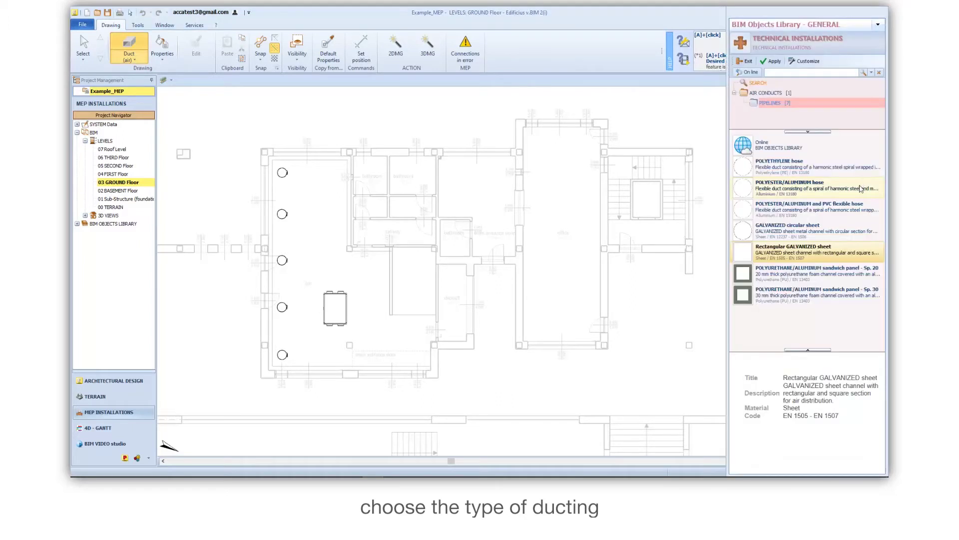
click(832, 256)
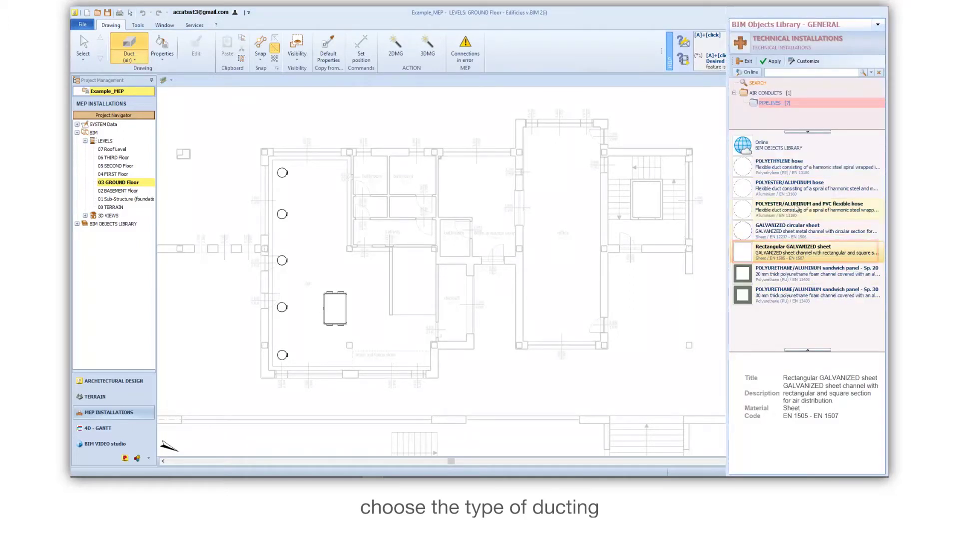
click(772, 61)
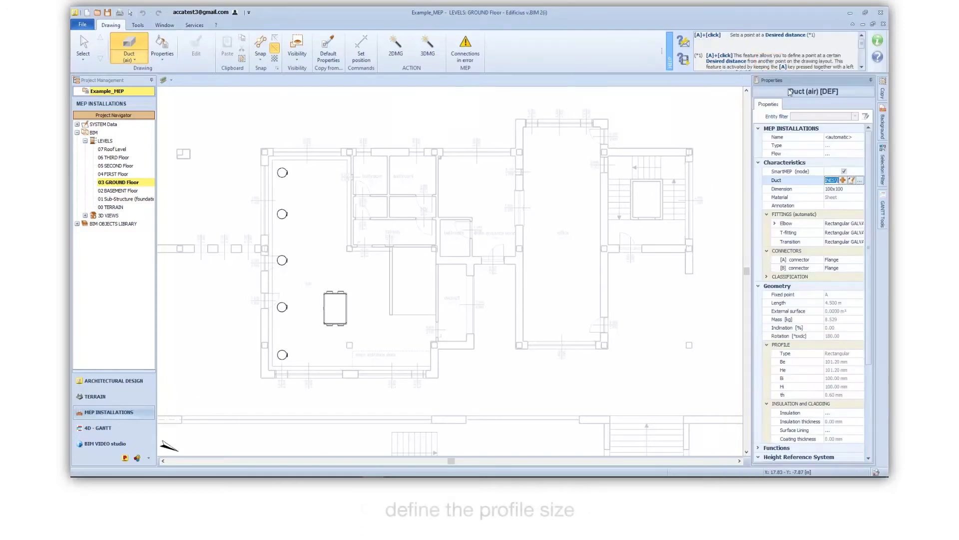
Set the duct's profile dimension to 300x200
click(860, 189)
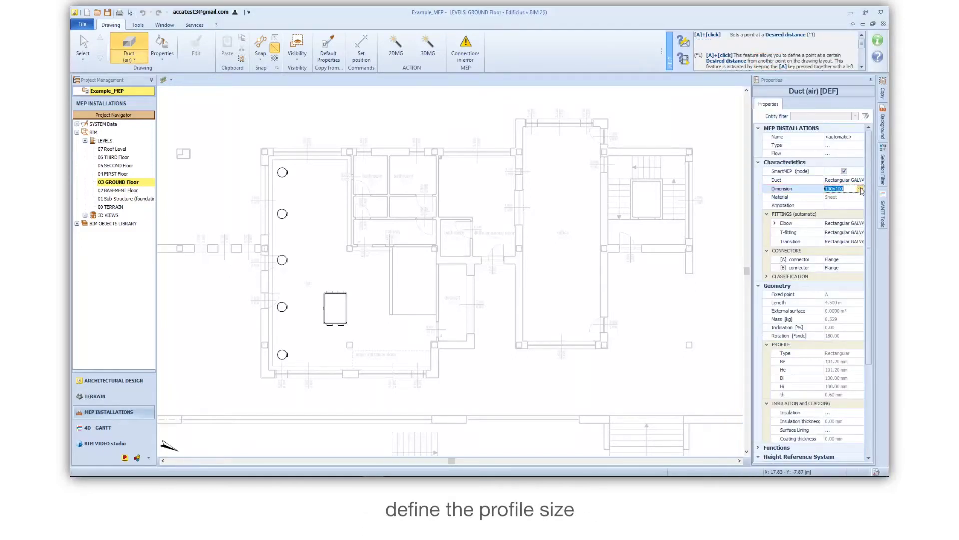
click(631, 295)
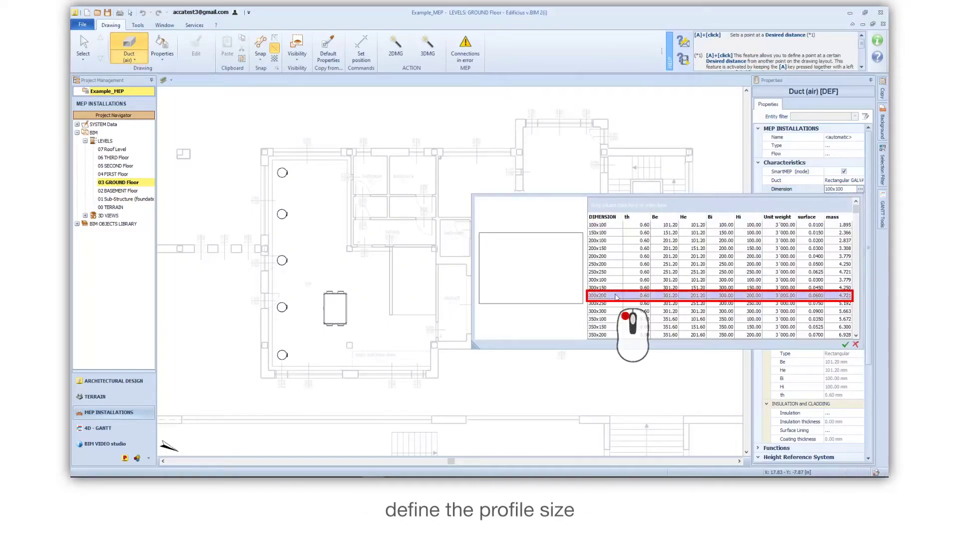
click(846, 345)
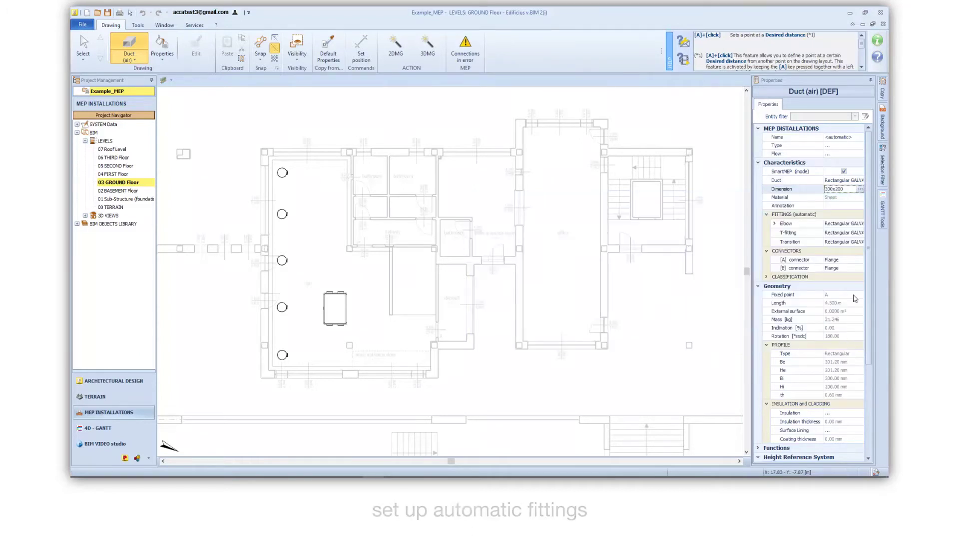
Assign the Circular/rectangular GALVANIZED sheet model from the library as the duct's automatic transition fitting
click(841, 241)
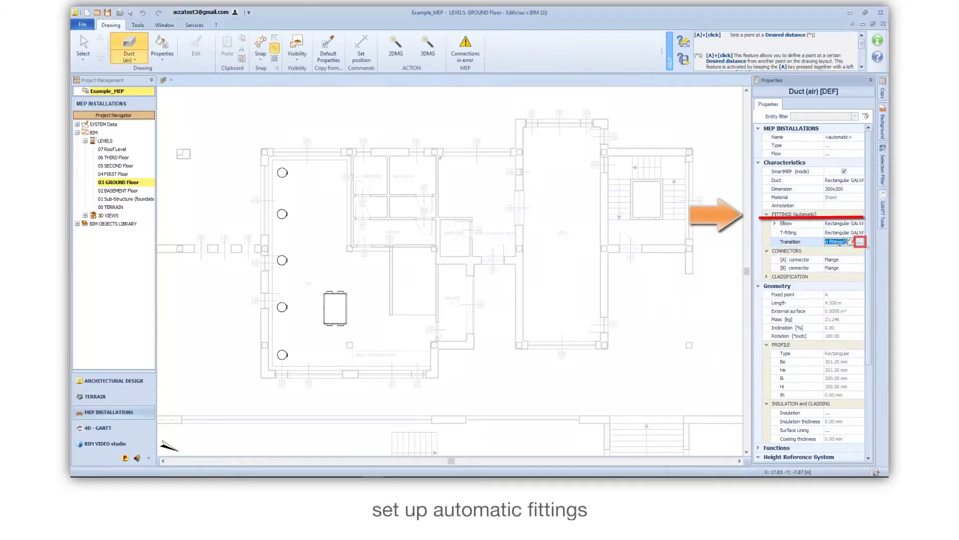
click(861, 243)
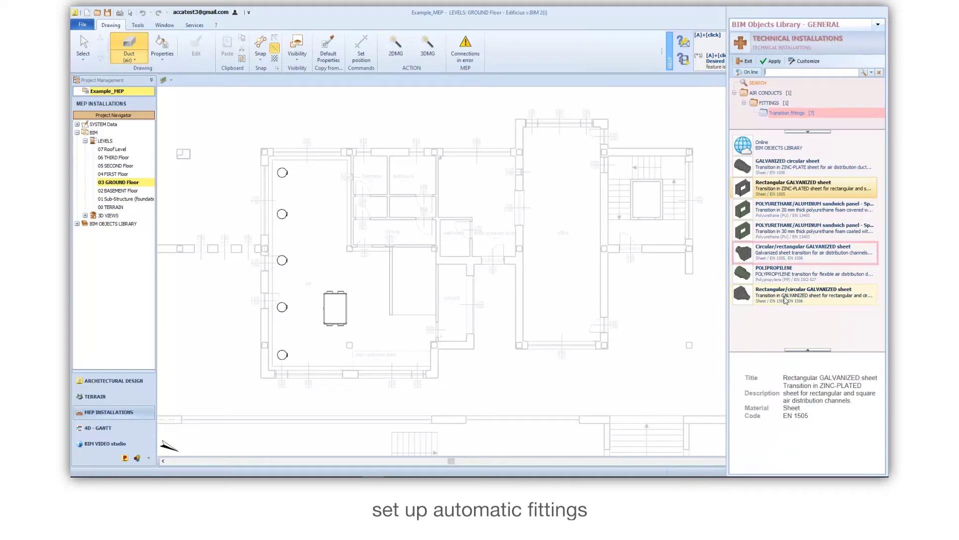
click(790, 255)
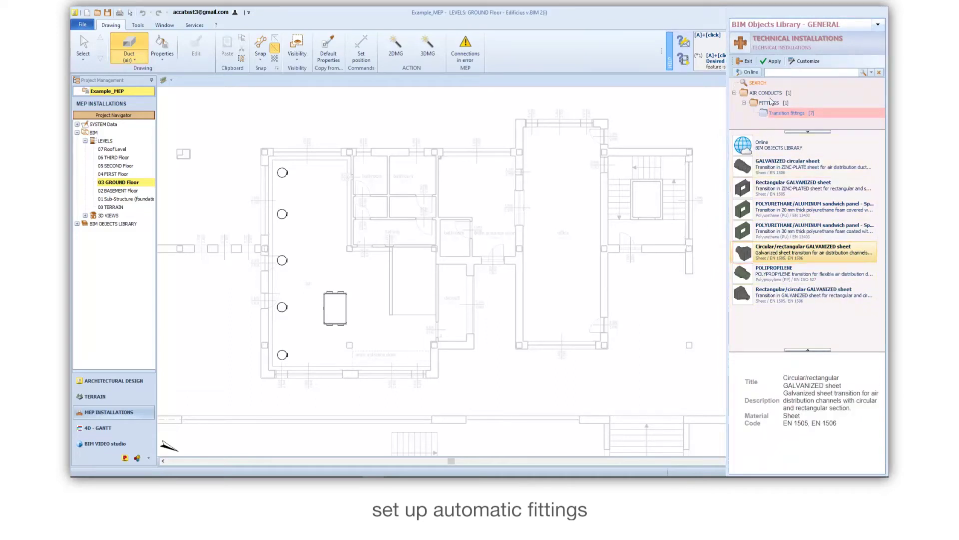
click(772, 62)
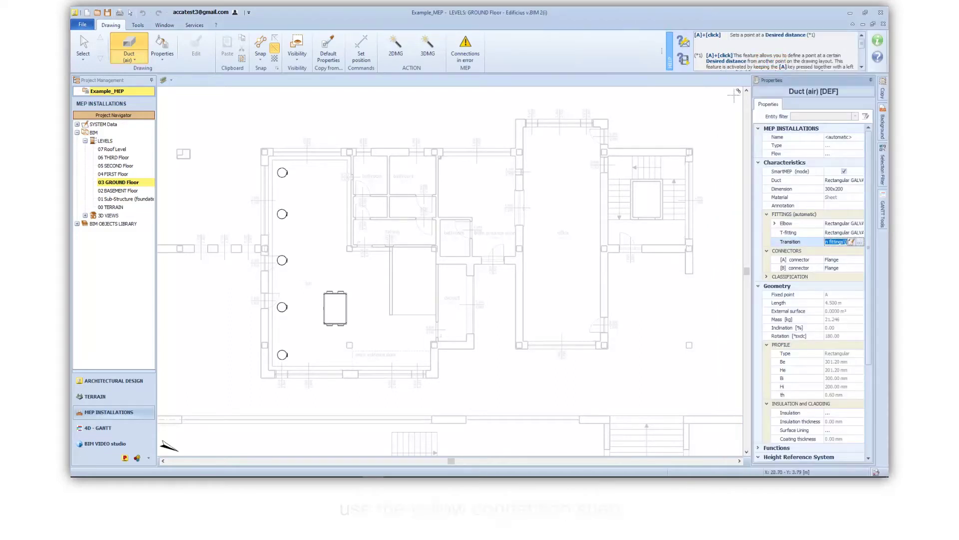
Draw a straight duct about 0.76 m long upward from the upper-left connector of the rectangular unit in the bar
scroll(315, 277, up, 4)
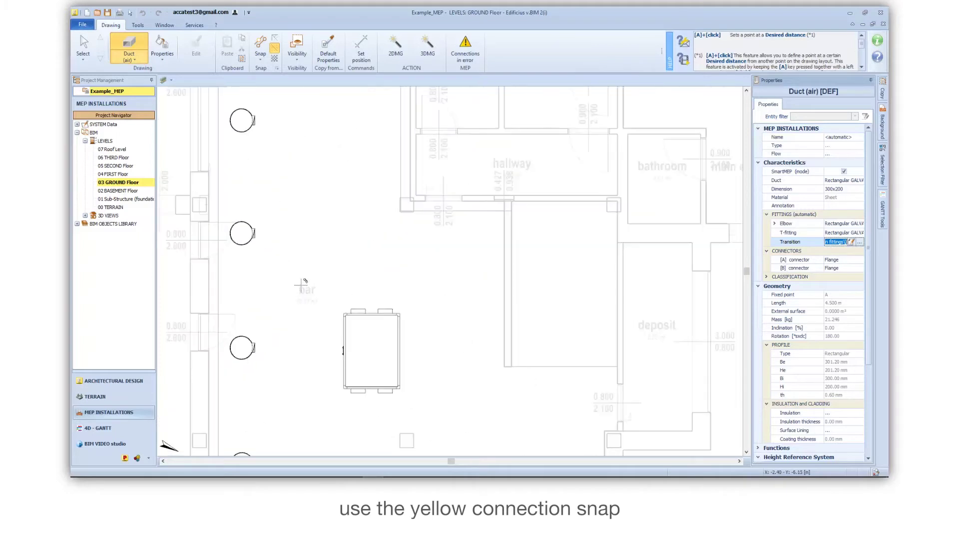
scroll(302, 283, up, 2)
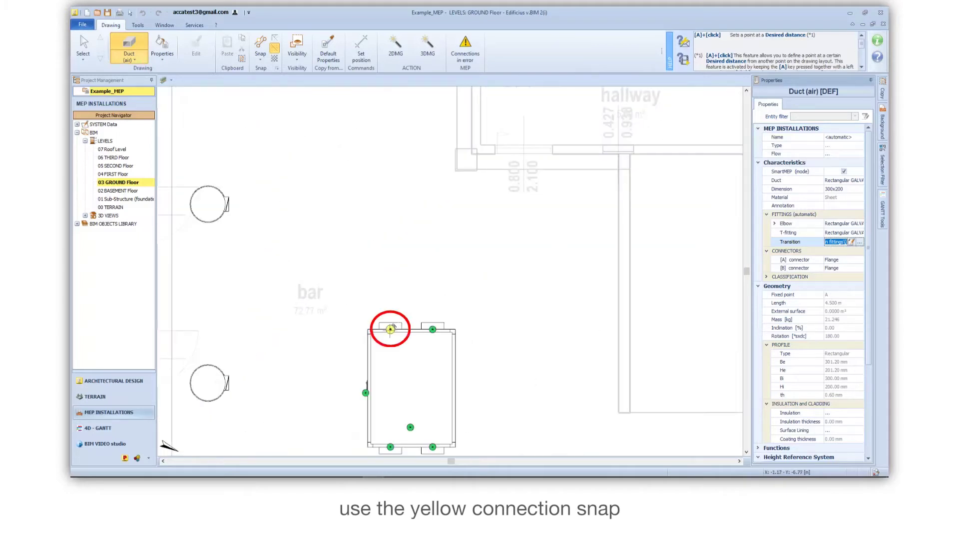
click(391, 328)
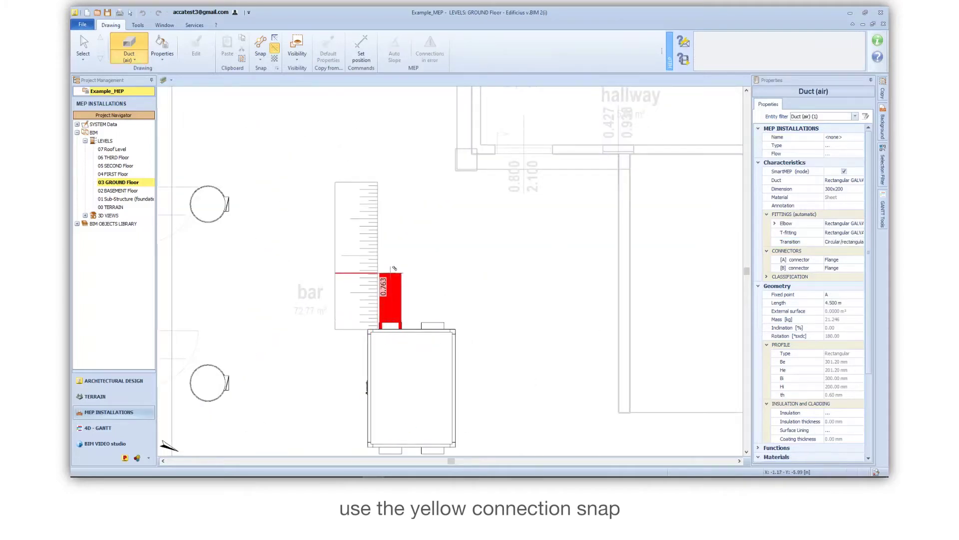
click(395, 267)
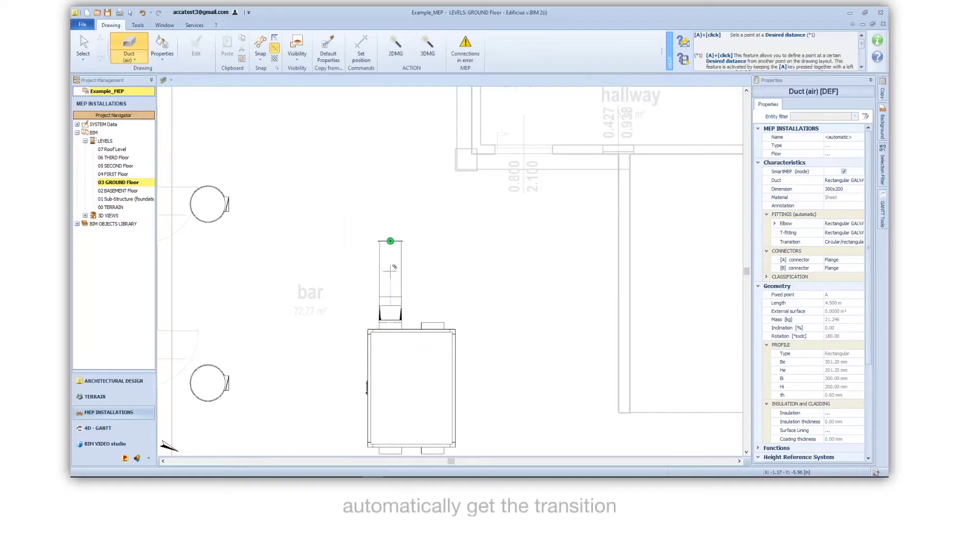
key(Escape)
Select the transition between the unit and the duct and show it in the default 3D view
click(392, 316)
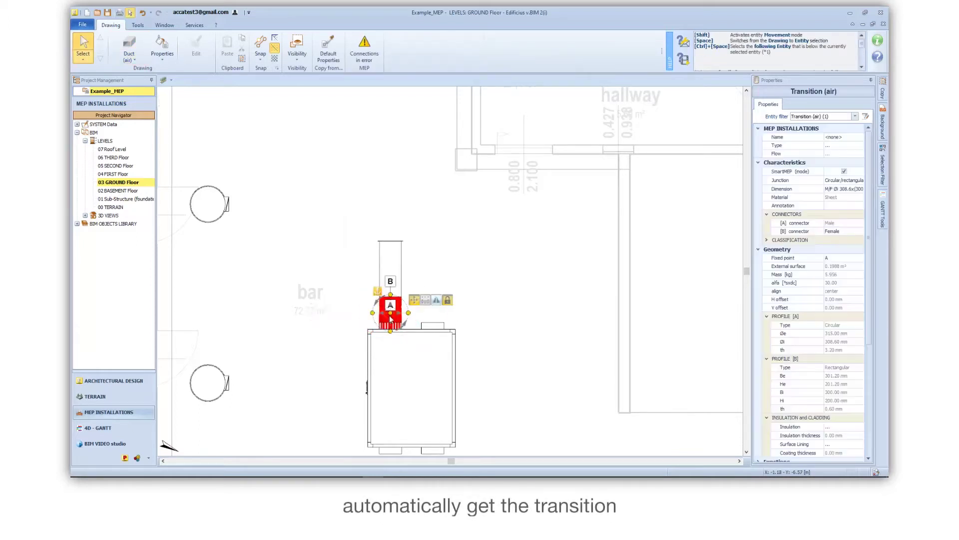
scroll(397, 319, up, 2)
right_click(396, 316)
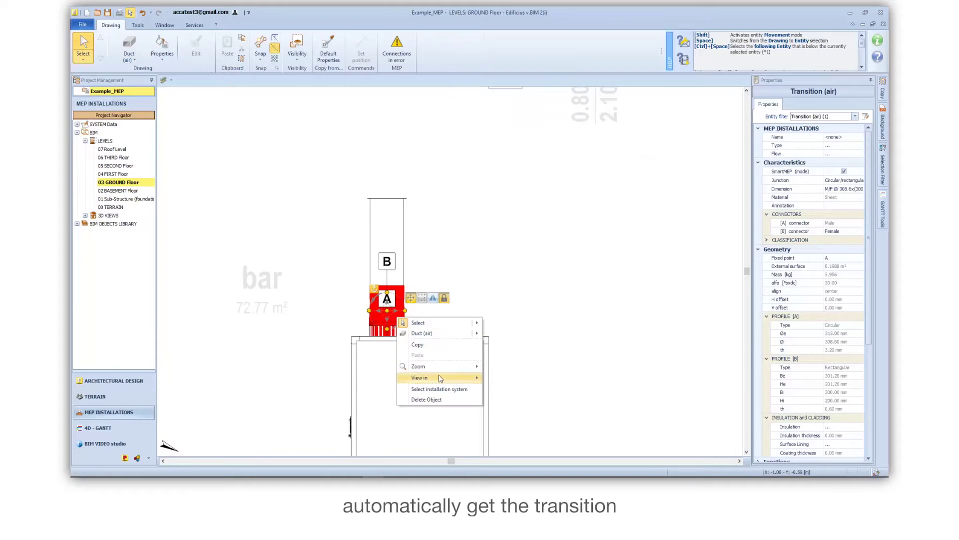
click(508, 378)
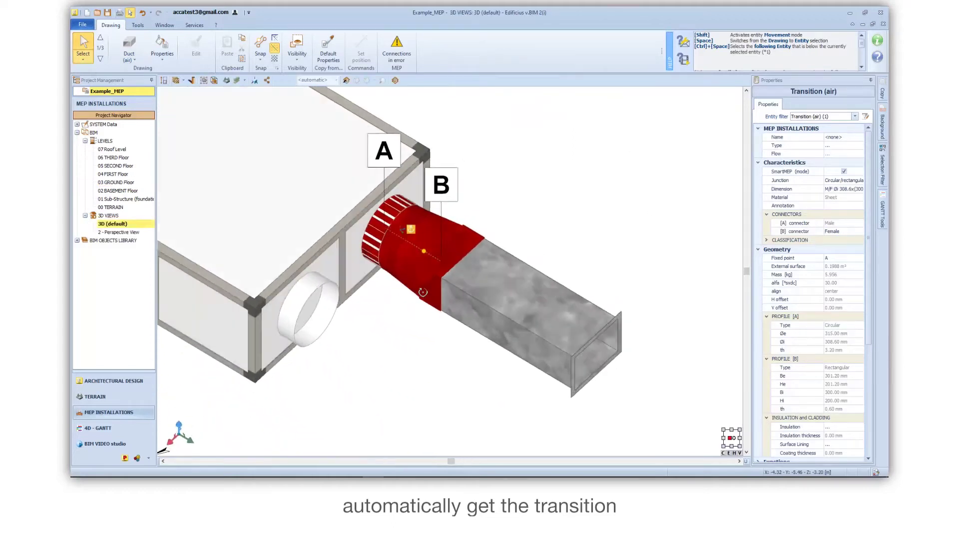
middle_drag(467, 356, 424, 340)
click(410, 341)
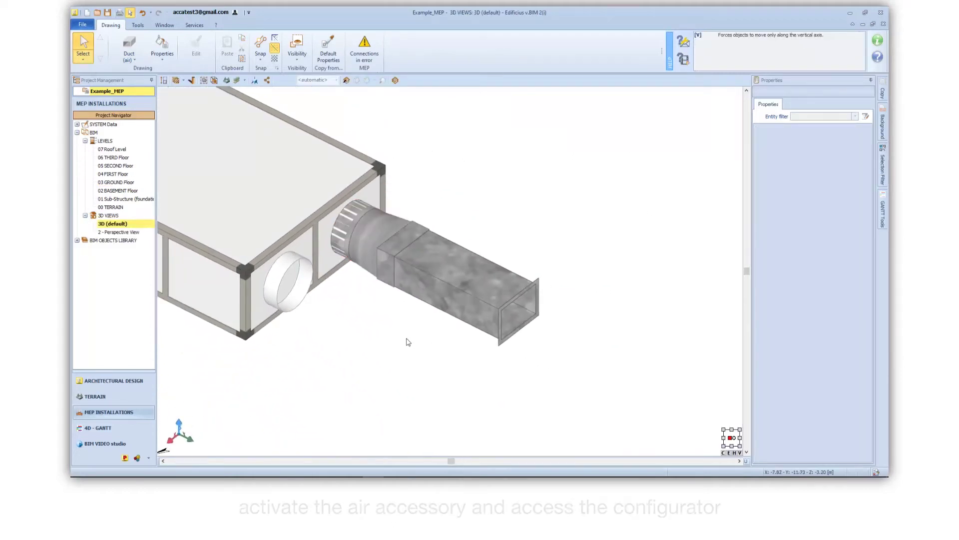
Start an air accessory and open the parametric configurator to create a new MEP object as its model
click(130, 56)
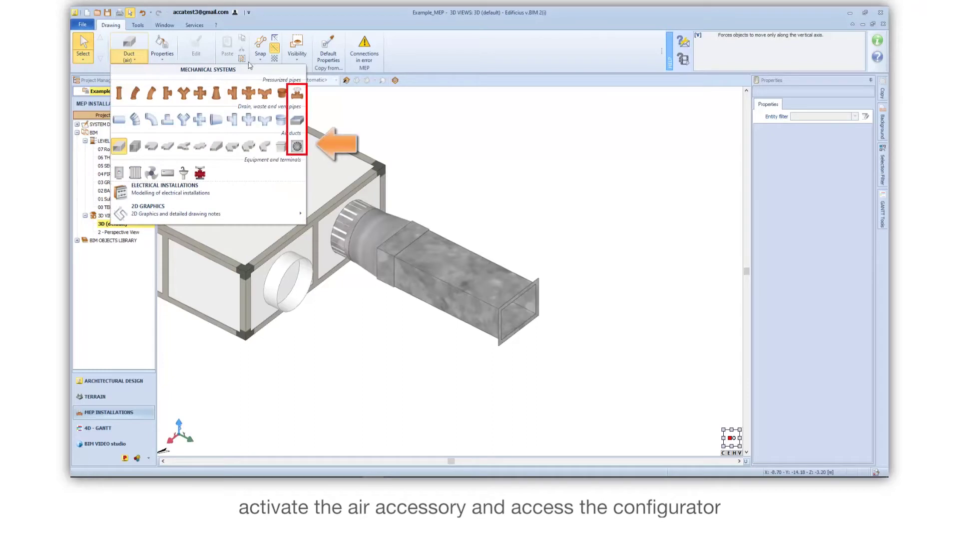
click(297, 146)
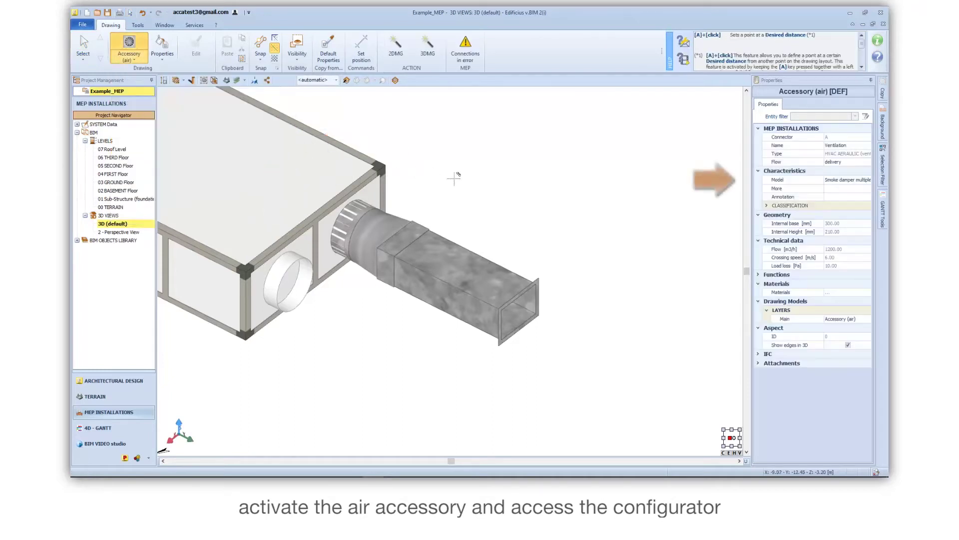
click(847, 180)
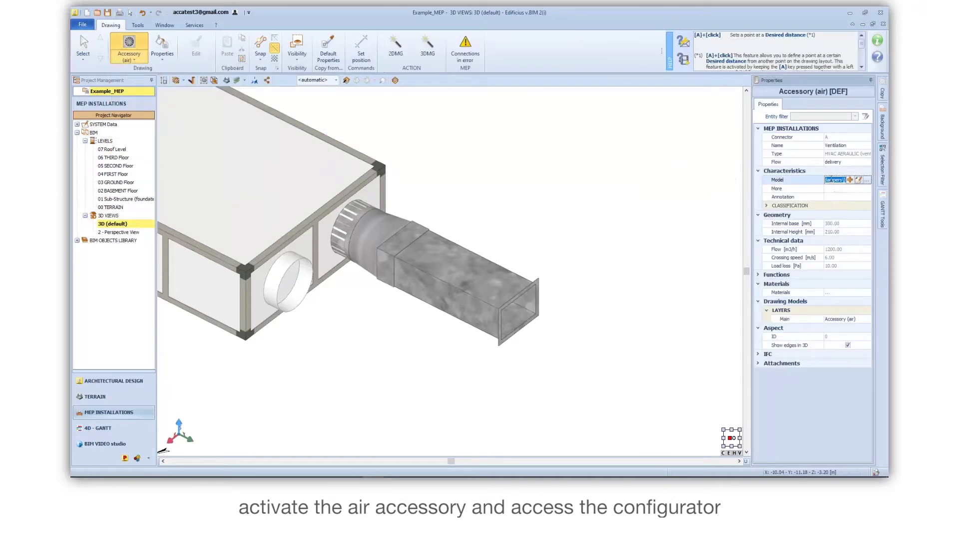
click(850, 180)
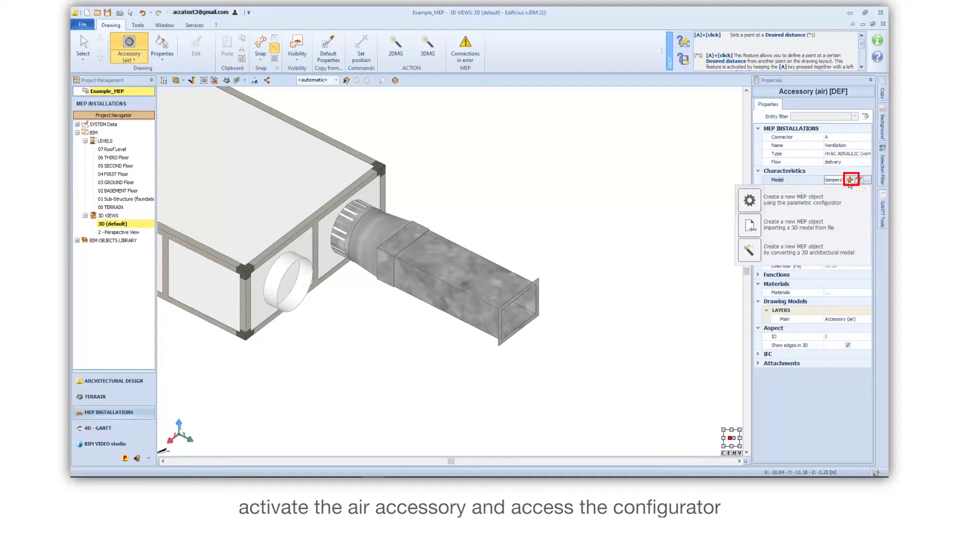
click(752, 200)
Define the accessory as a Sealed damper adjustment from the Adjustment dampers category in size 300x210
click(520, 148)
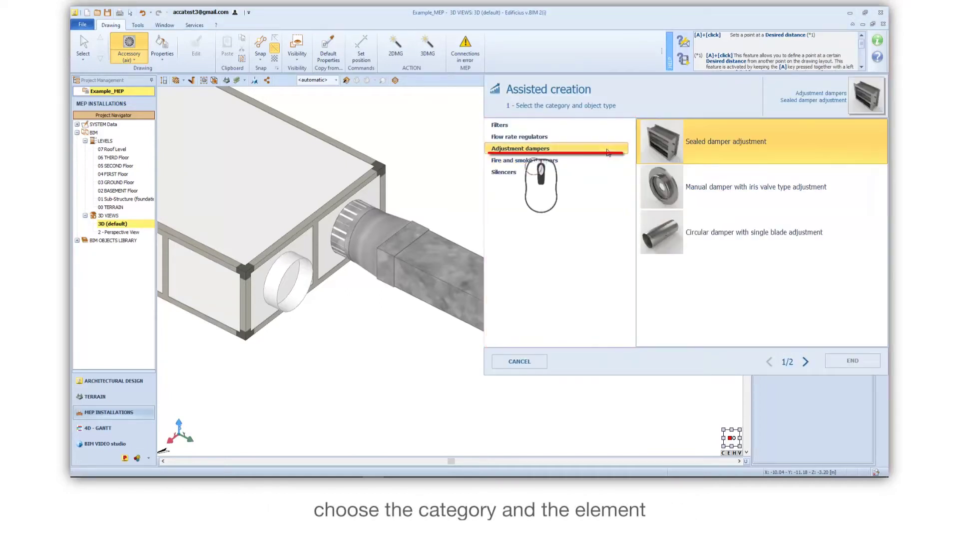
click(775, 150)
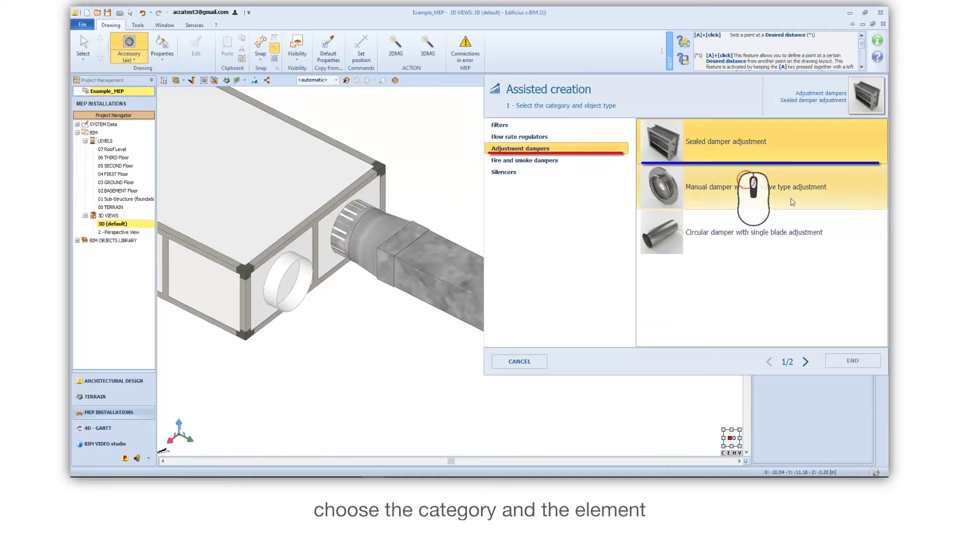
click(805, 362)
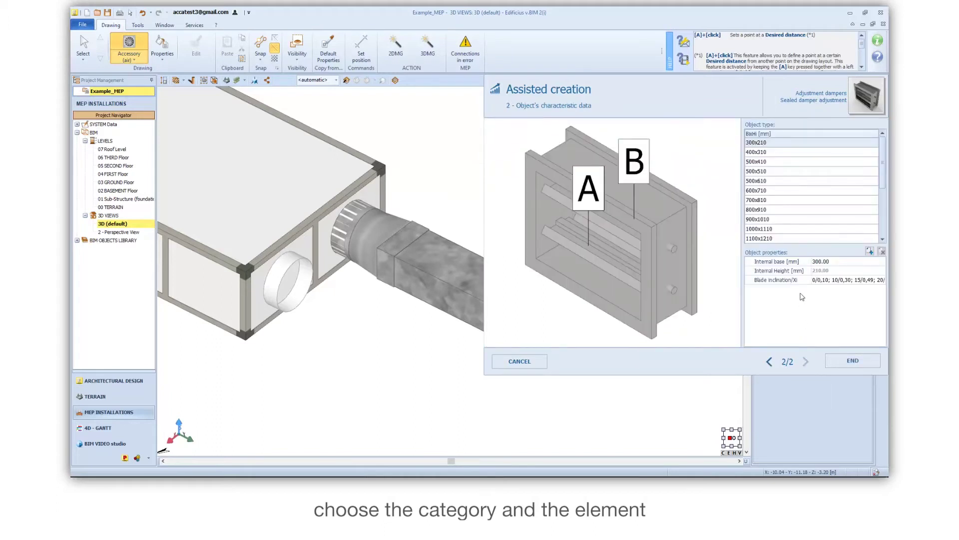
click(798, 144)
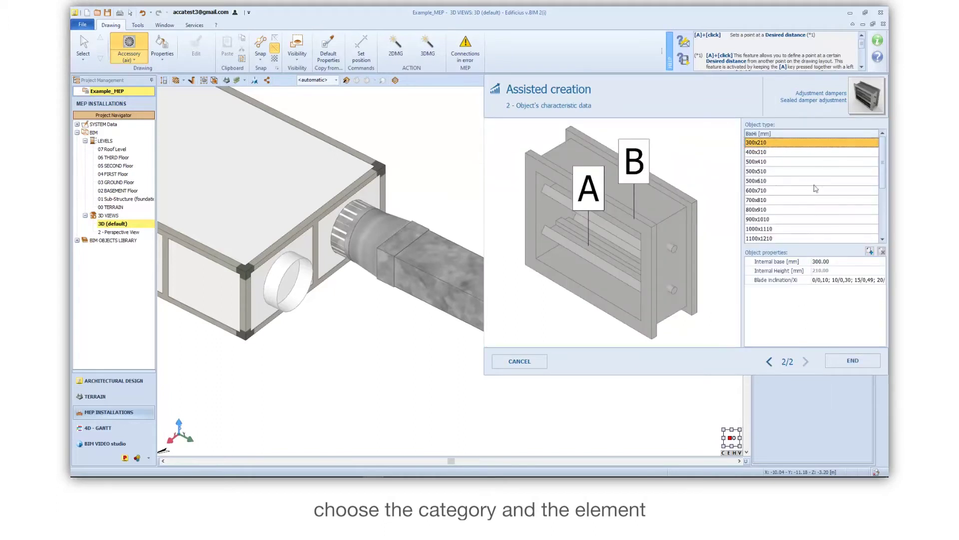
click(853, 361)
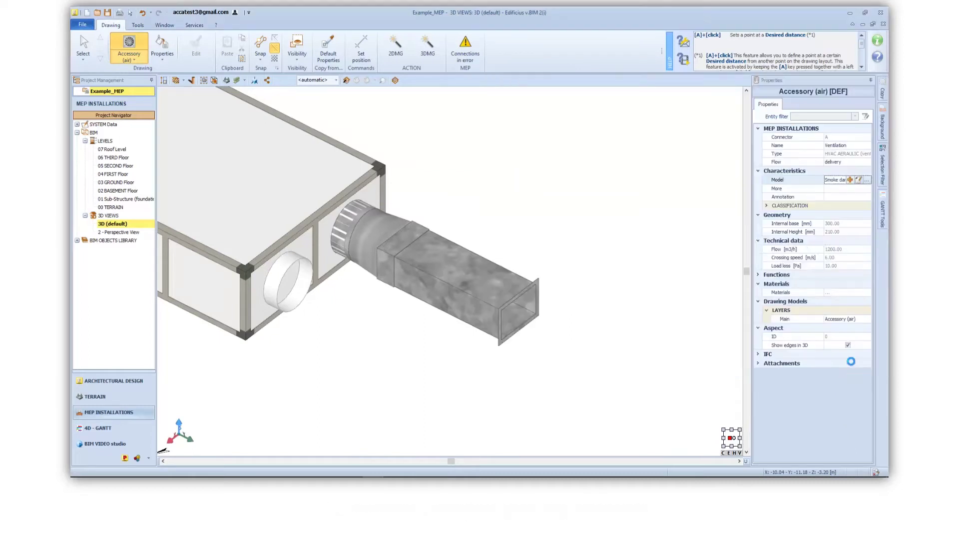
Place the damper and connect it to the open end of the rectangular duct
click(650, 356)
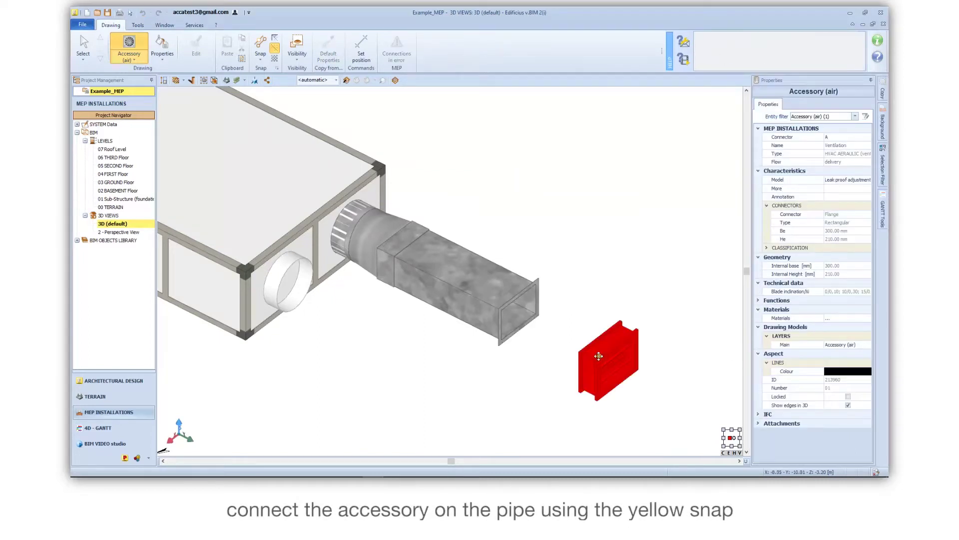
click(519, 312)
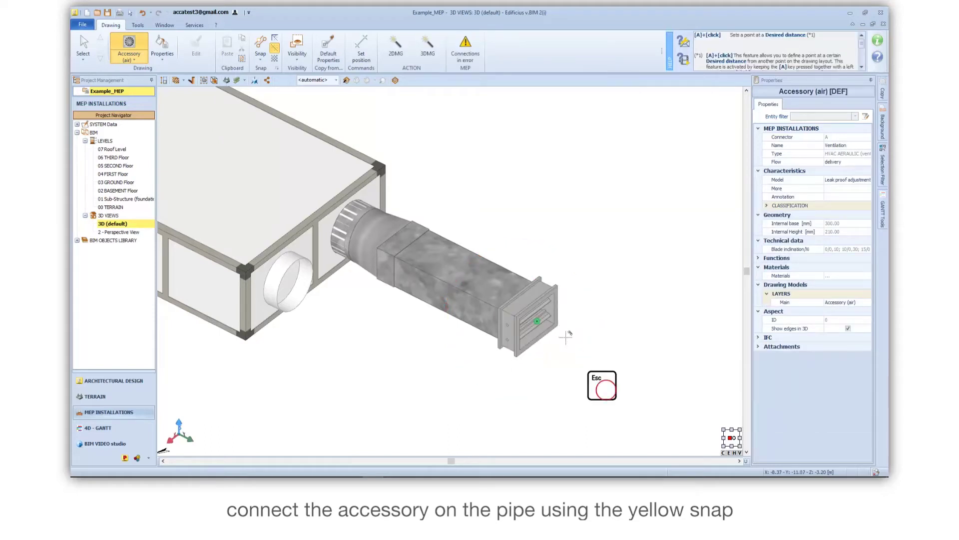
key(Escape)
scroll(572, 348, down, 3)
scroll(536, 369, up, 3)
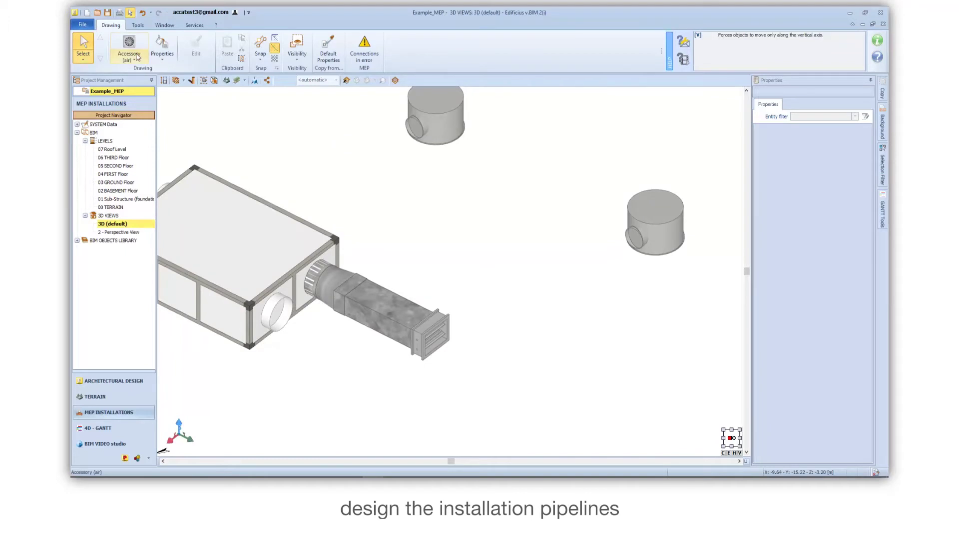
Draw a 300x200 rectangular air duct about 1.5 m long straight out from the open face of the damper
click(137, 56)
click(123, 145)
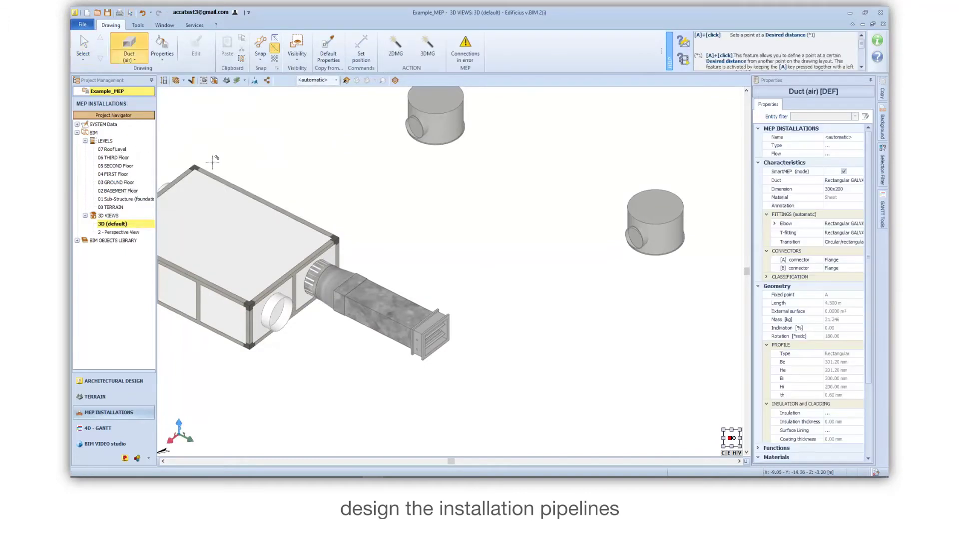
click(436, 336)
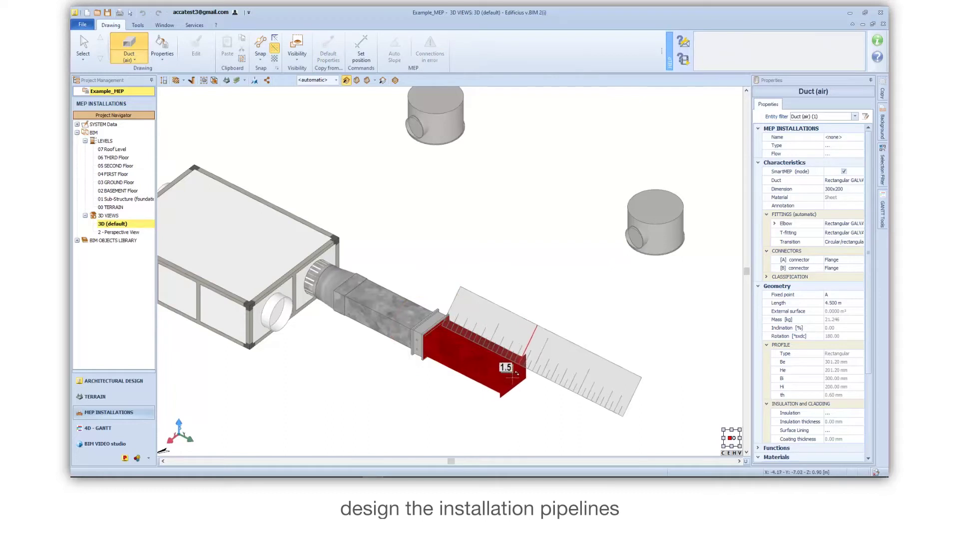
key(Return)
scroll(511, 376, down, 2)
middle_drag(511, 378, 464, 396)
scroll(493, 433, up, 1)
scroll(494, 433, up, 1)
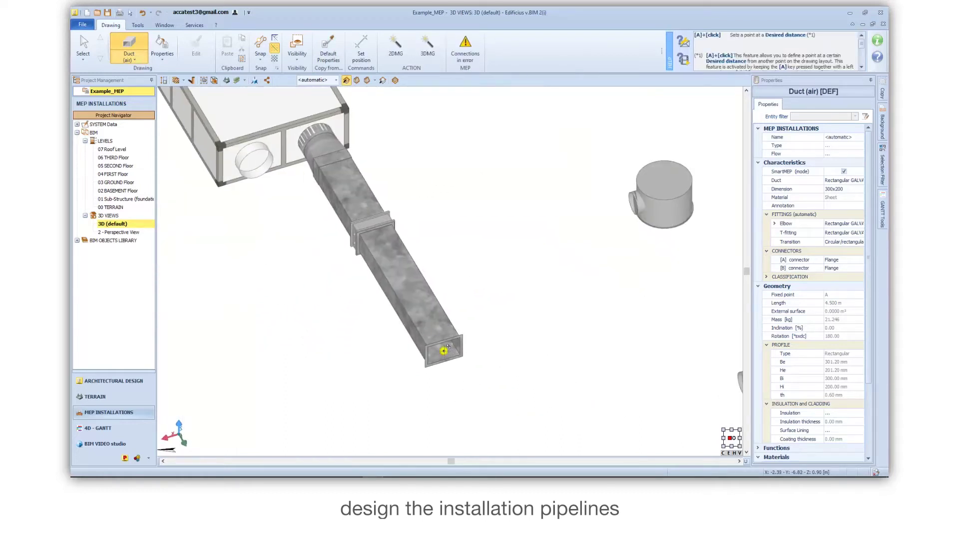
Draw a short duct at 90° from the open end of the last duct, with an automatic elbow at the corner
click(445, 349)
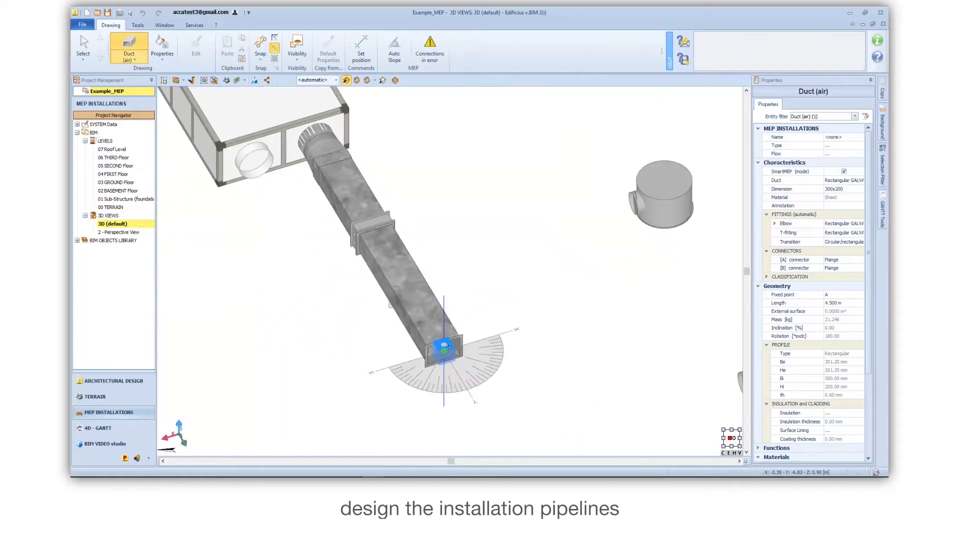
click(483, 336)
key(Return)
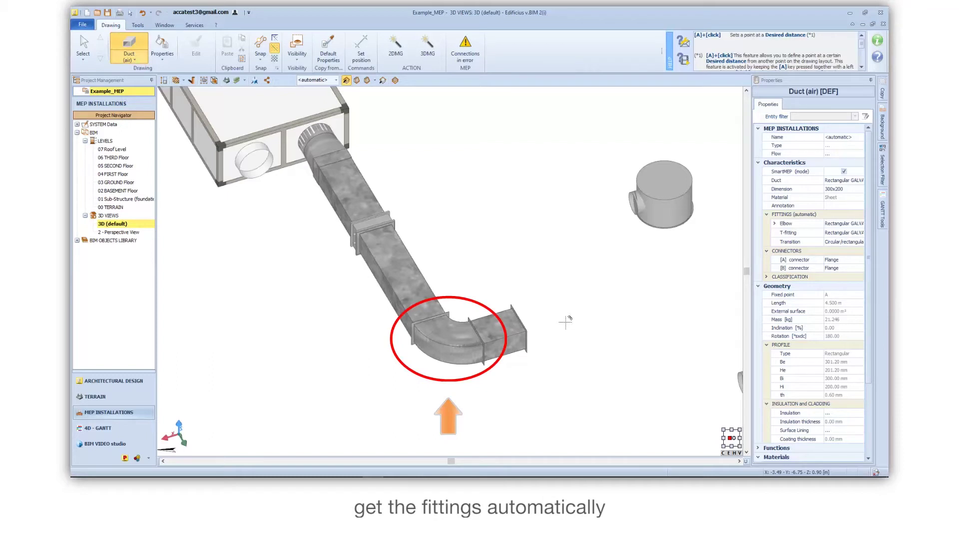
key(Escape)
Open the GROUND Floor plan and draw a straight duct about 5.4 m long between the diffusers and the elbow branch
scroll(476, 324, down, 2)
mouse_move(473, 311)
middle_down()
mouse_move(418, 343)
mouse_move(389, 344)
middle_up()
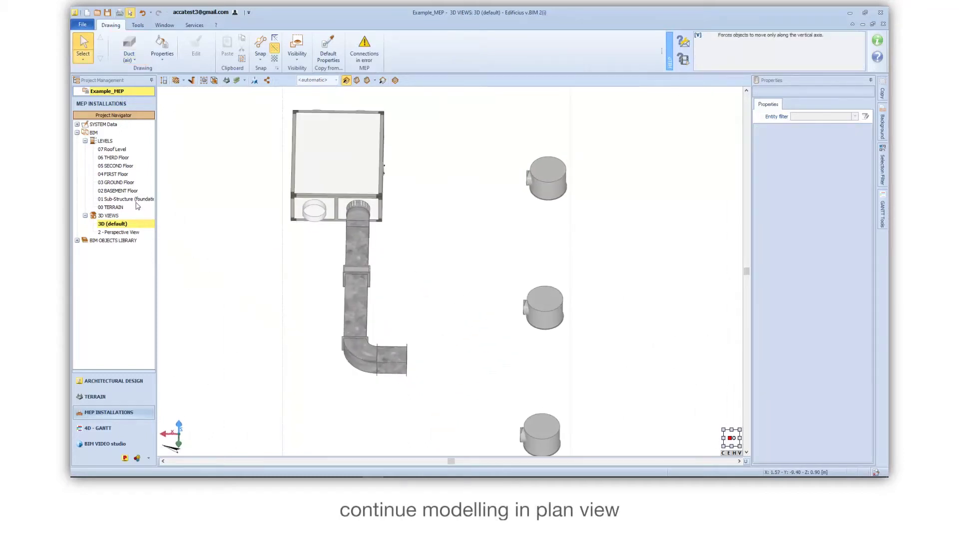
double_click(120, 182)
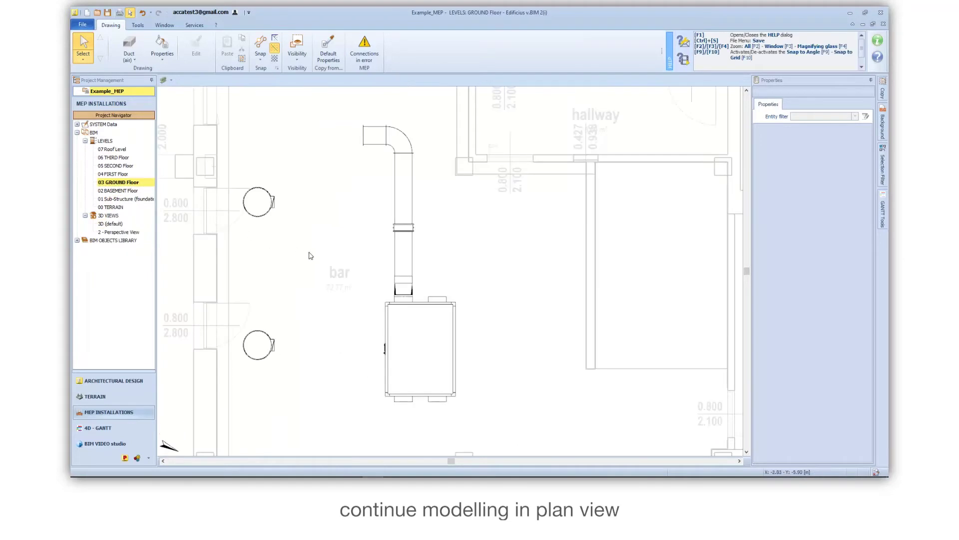
scroll(364, 264, down, 2)
middle_drag(364, 264, 424, 309)
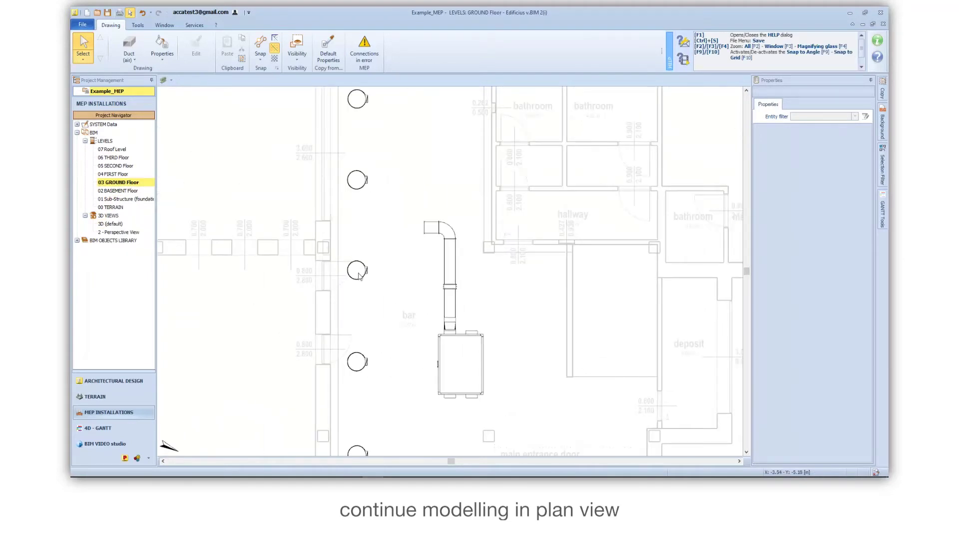
click(129, 46)
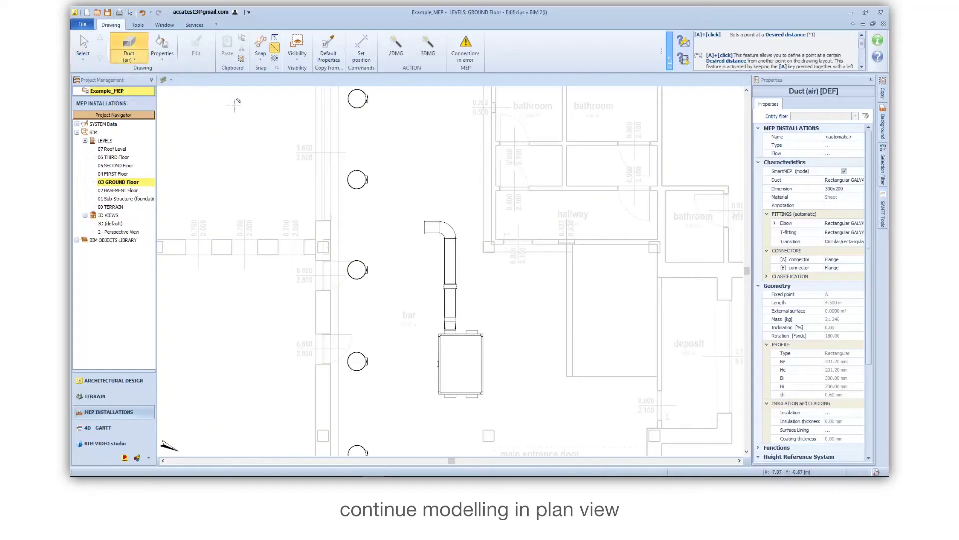
click(404, 146)
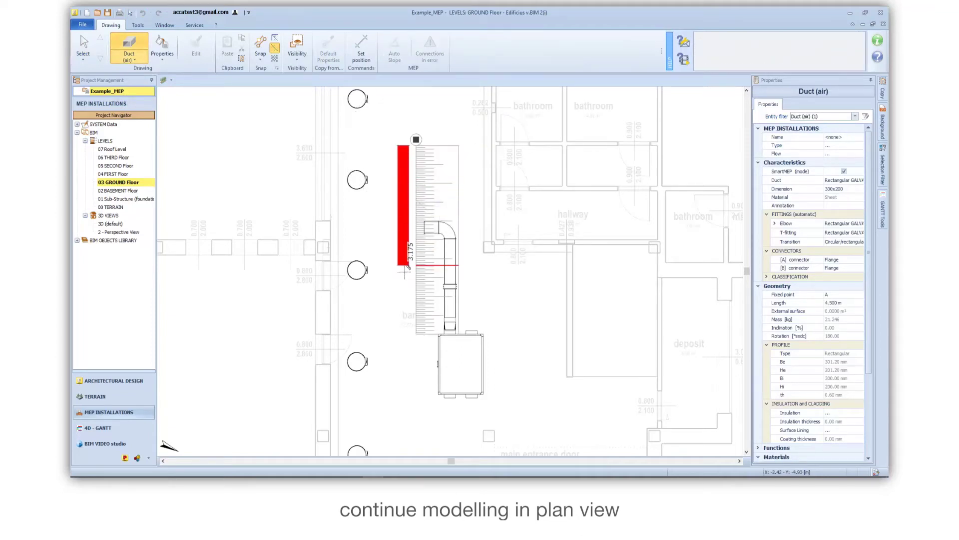
click(404, 348)
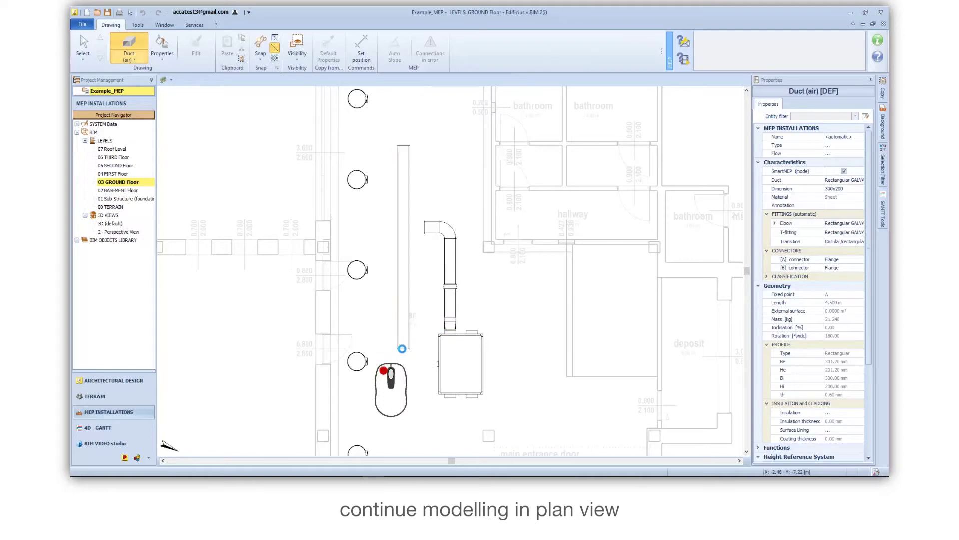
key(Escape)
Set the lower Delta height of the new long duct above the GROUND Floor level to 2.967 m
click(407, 295)
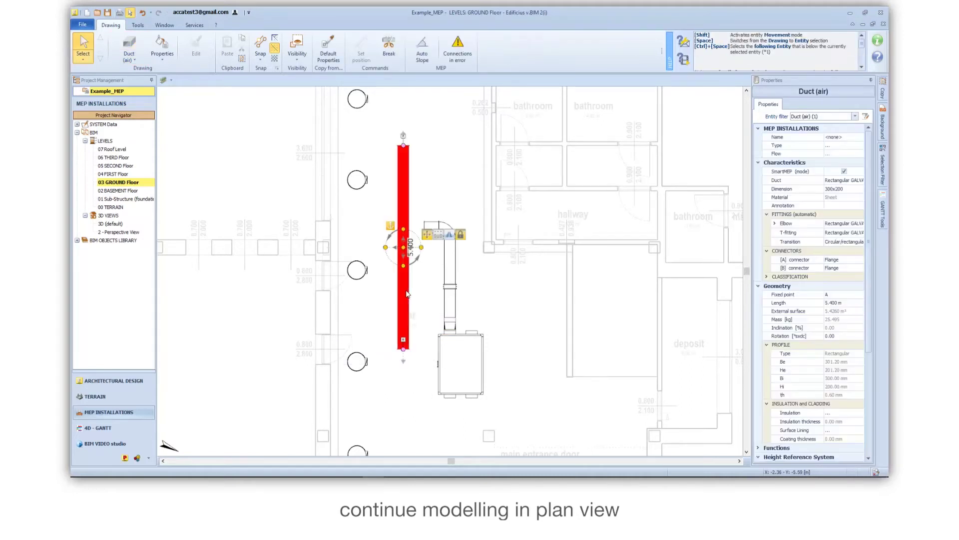
scroll(868, 267, down, 5)
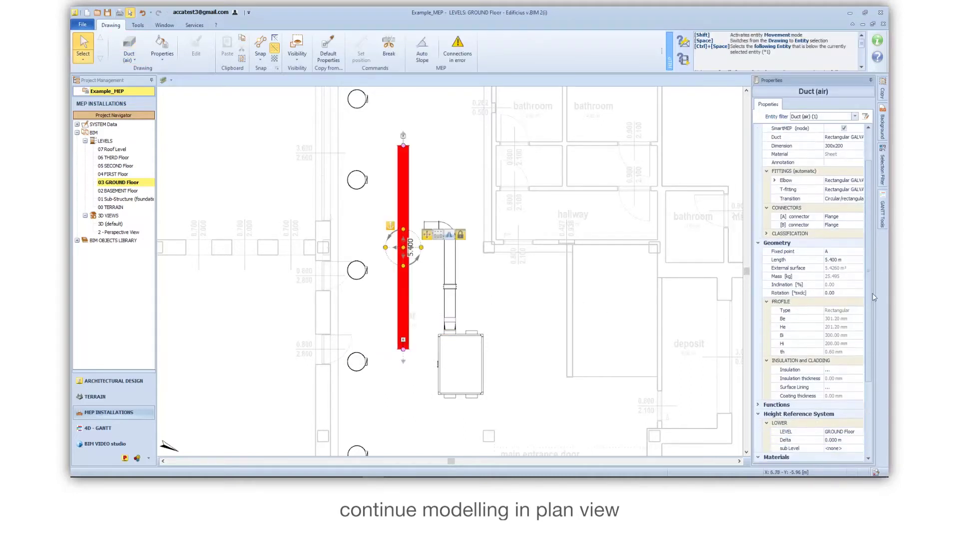
click(844, 378)
text(2.967)
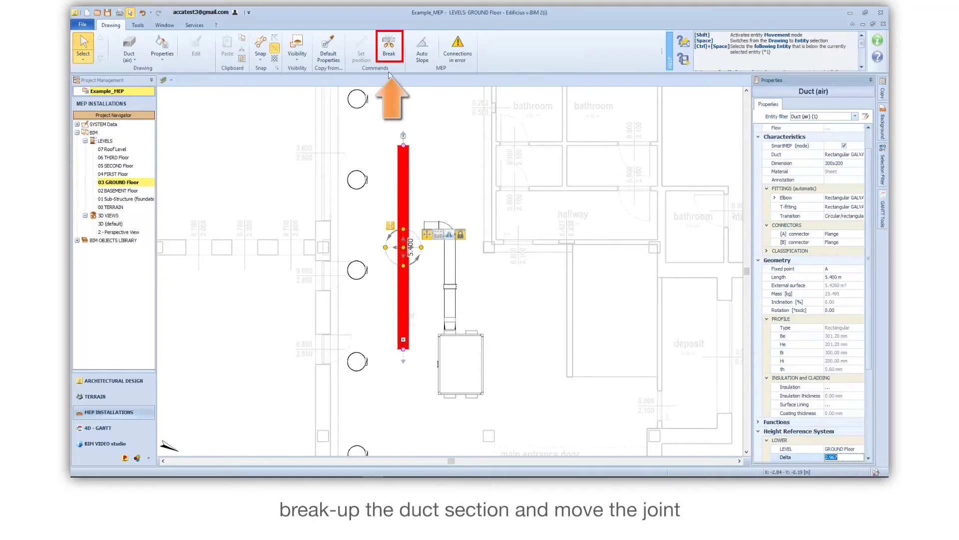
Break the long duct in two and move the joint into line with the axis of the short elbow branch
click(389, 50)
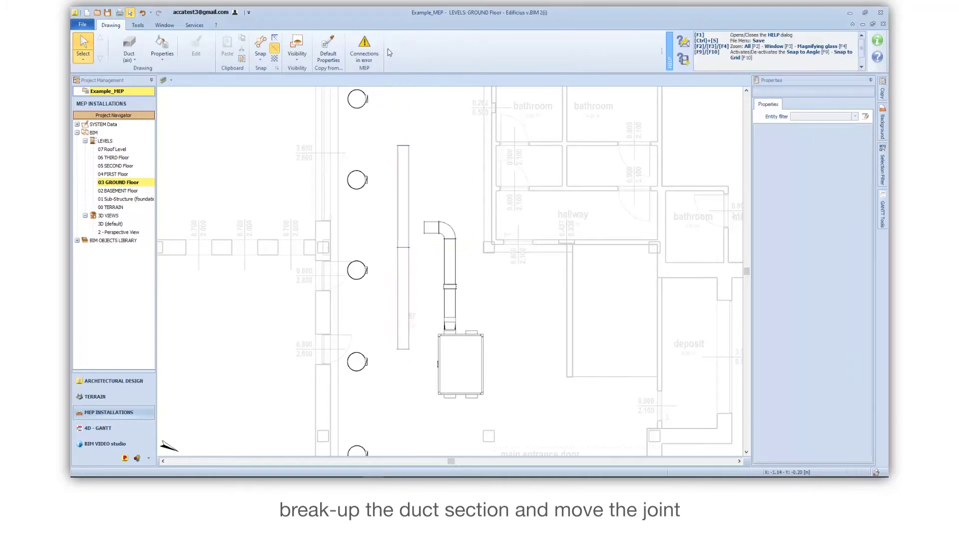
click(407, 166)
drag(403, 259, 478, 284)
scroll(394, 197, up, 5)
scroll(481, 282, up, 2)
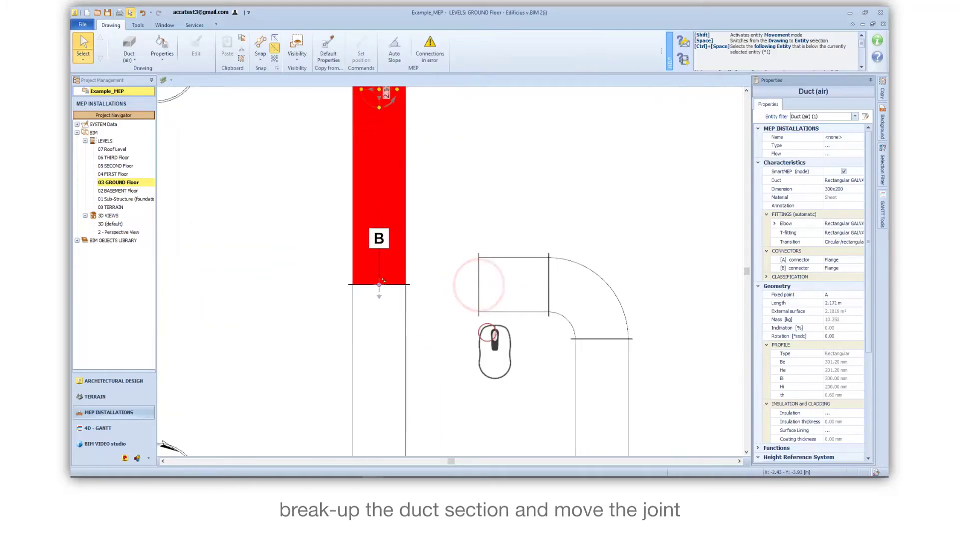
Extend end B of the short branch duct to the joint of the long duct to generate the tee fitting
click(497, 288)
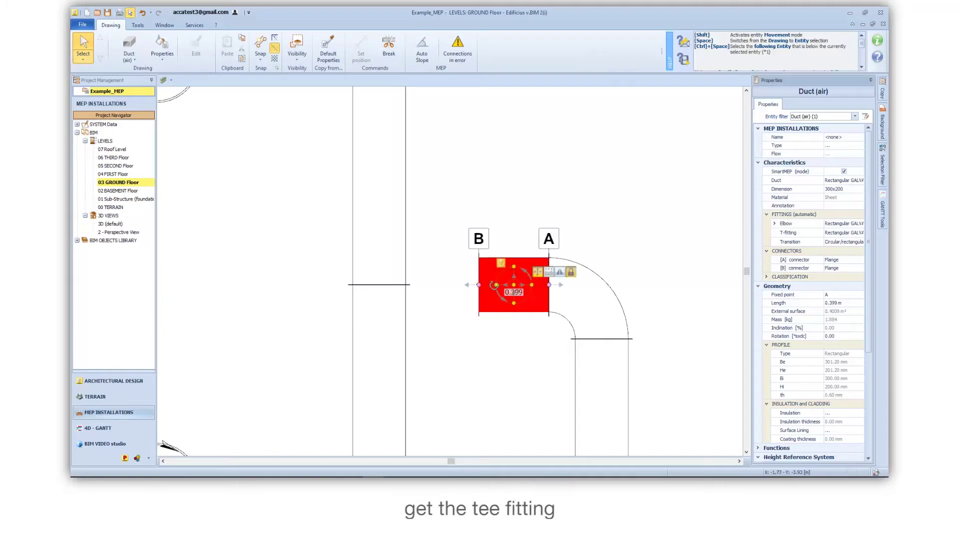
drag(467, 285, 380, 285)
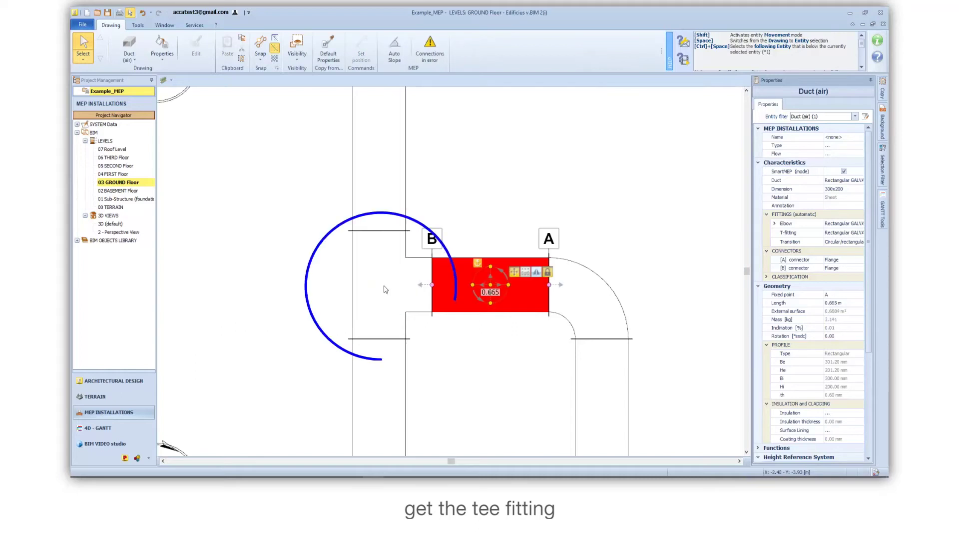
click(455, 355)
scroll(456, 359, down, 2)
middle_drag(457, 391, 481, 352)
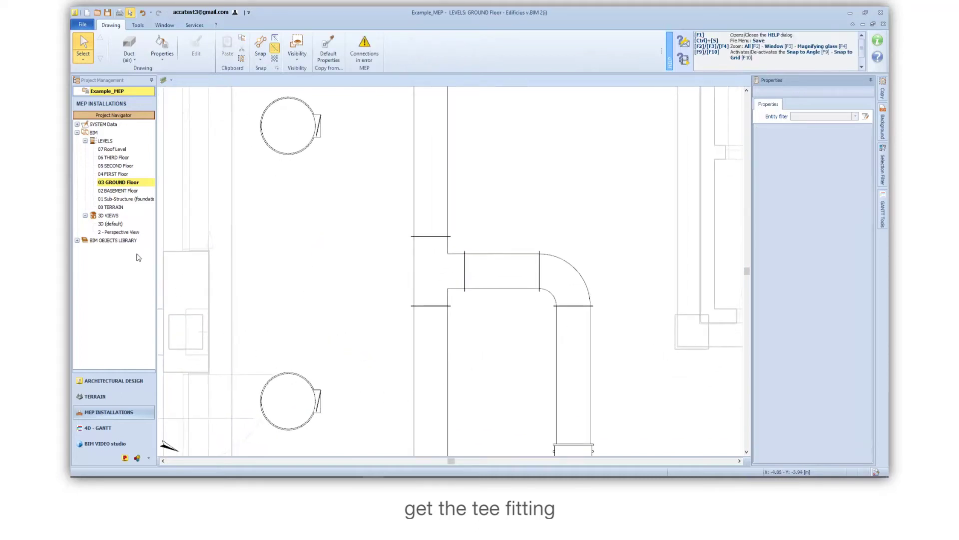
In the default 3D view, start a T-fitting (air) and open its Rectangular GALVANIZED sheet junction for editing in the project library
double_click(117, 225)
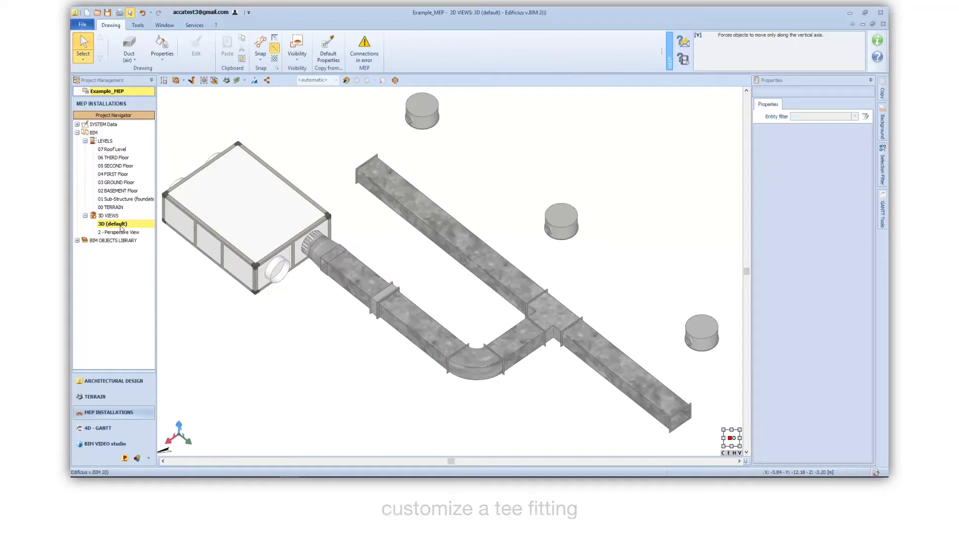
click(129, 59)
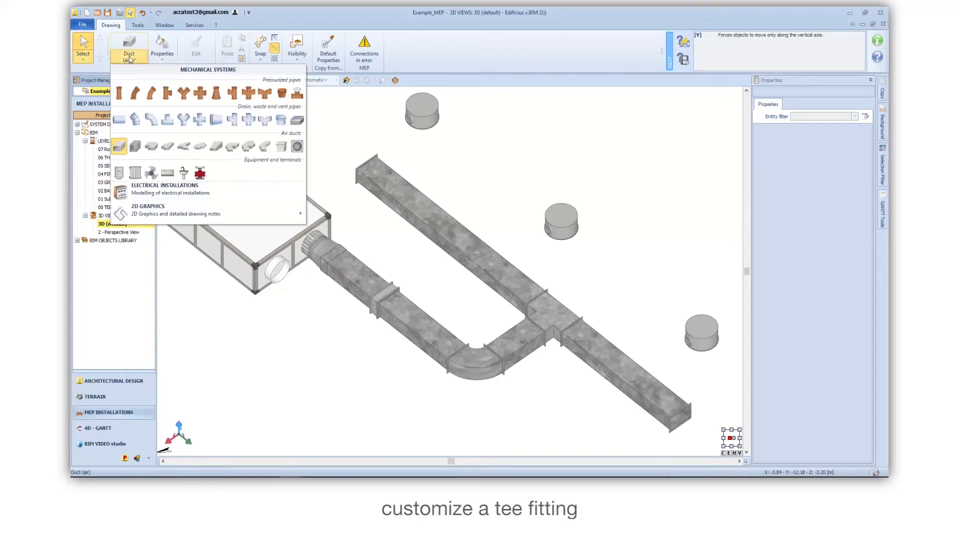
click(168, 147)
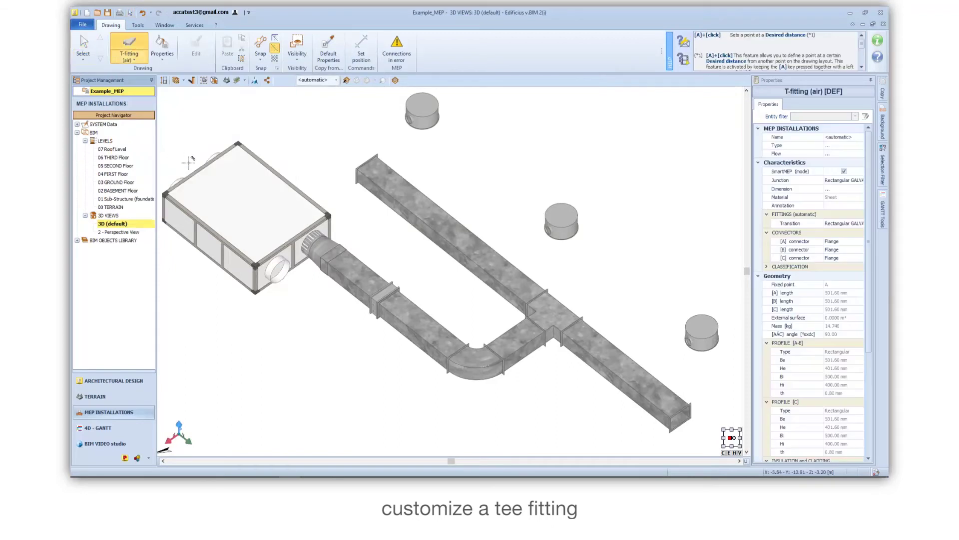
click(845, 179)
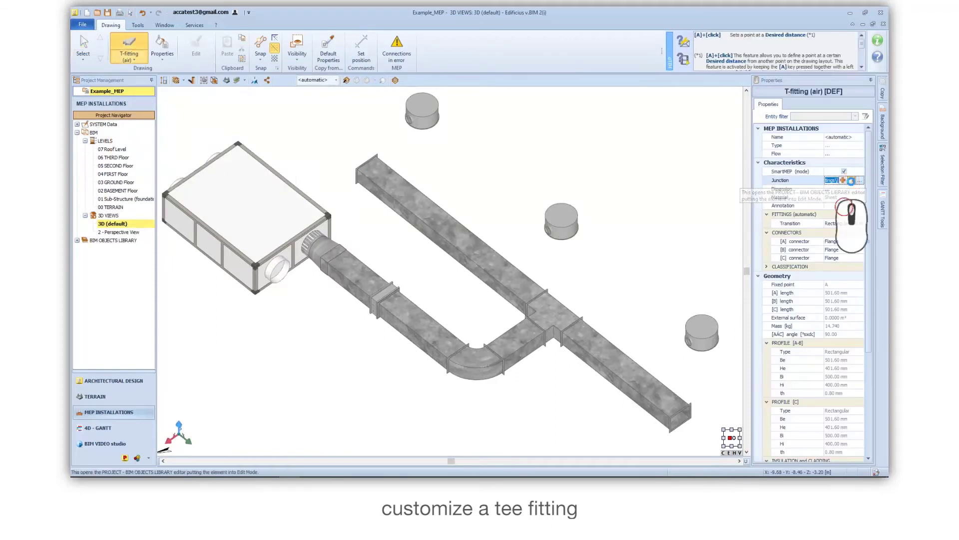
click(851, 180)
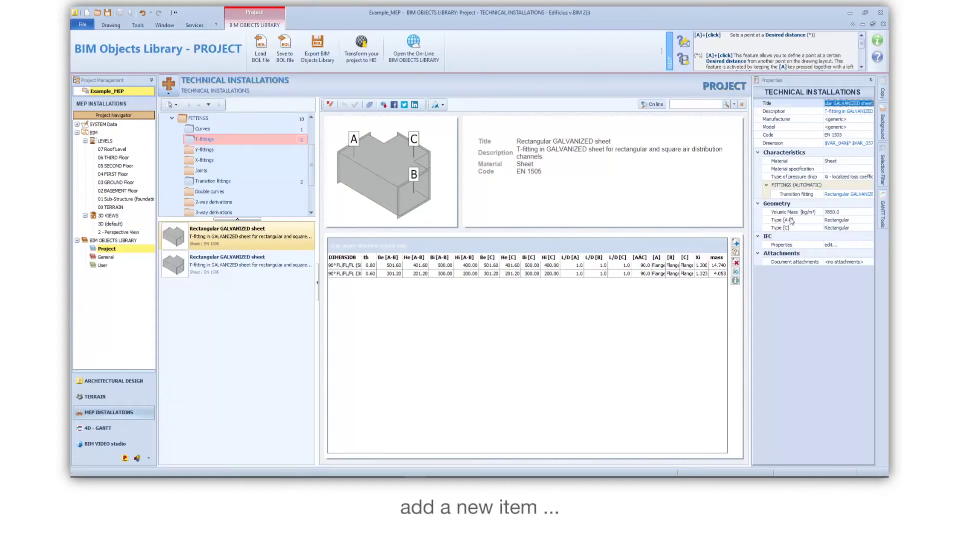
Append a new T-fitting size with Bi 300 and Hi 200 for both the A-B run and the C branch
click(736, 243)
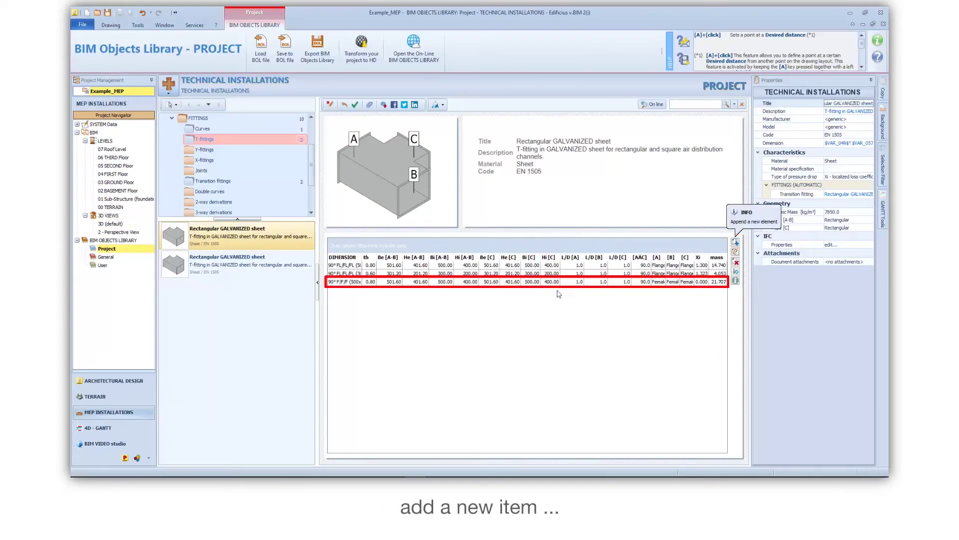
click(443, 284)
text(30)
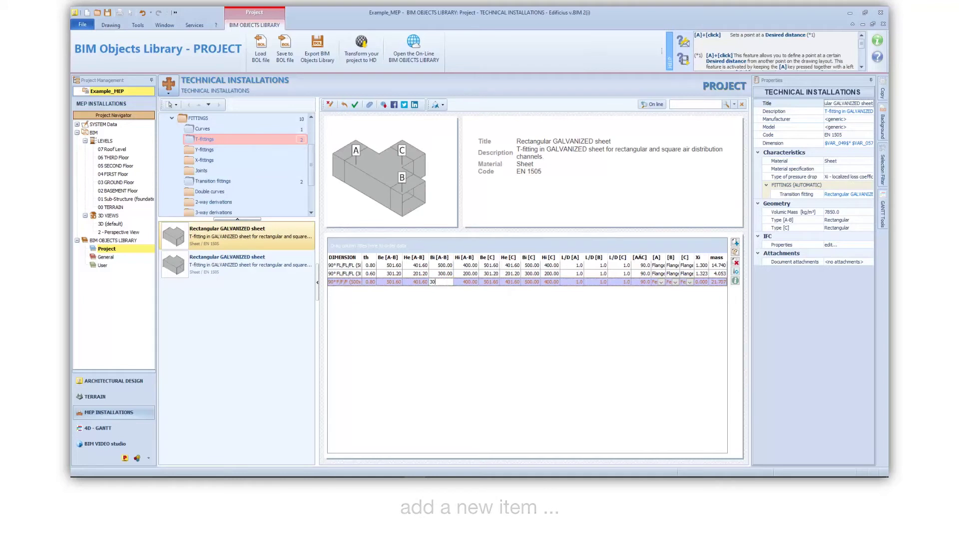
text(0)
key(Return)
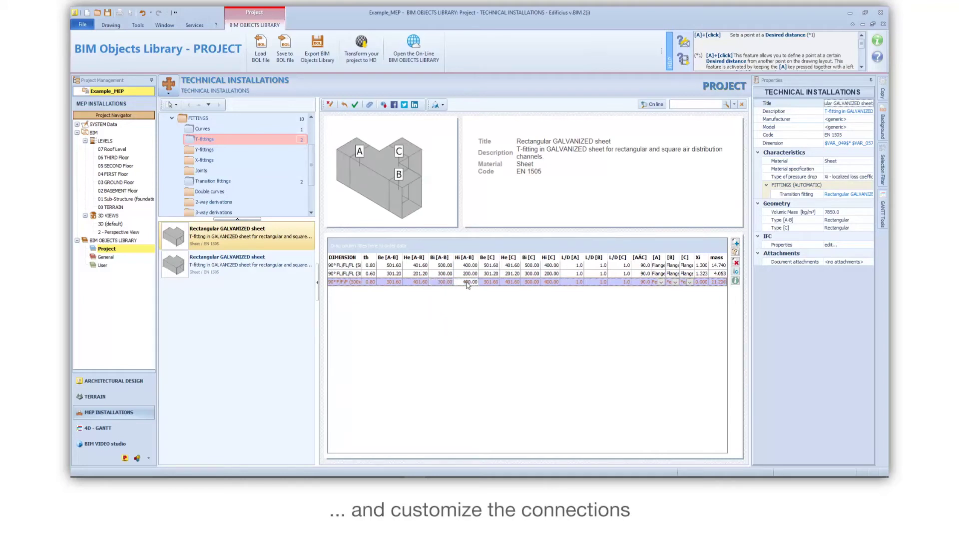
key(Return)
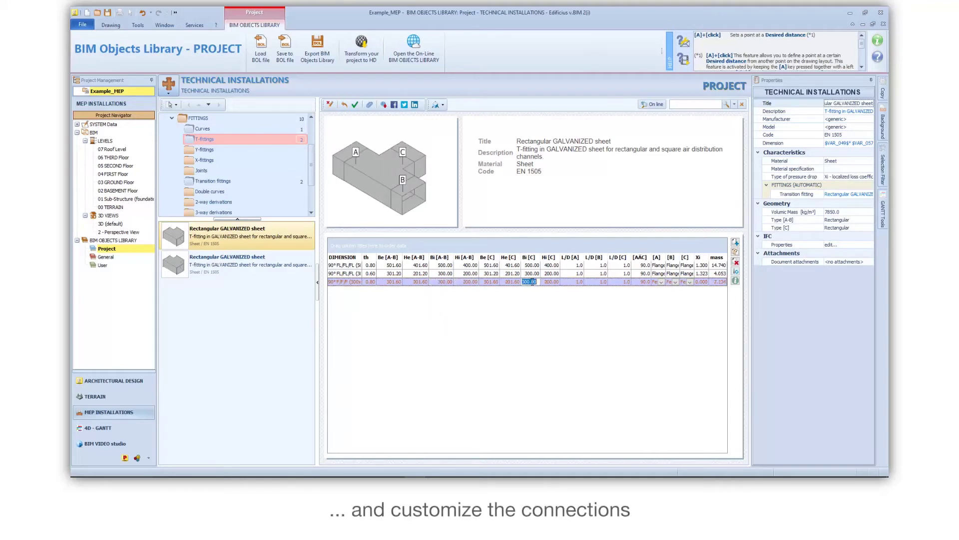
text(200)
key(Return)
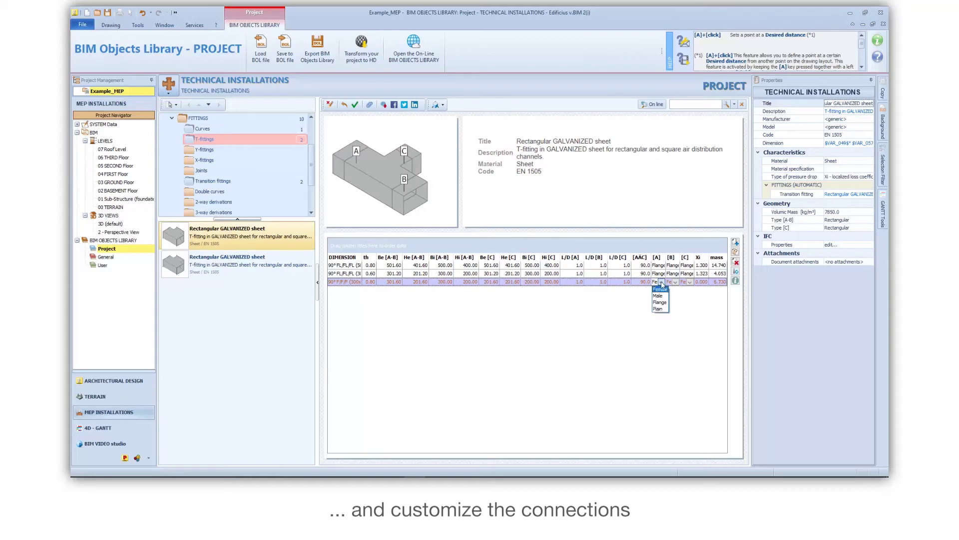
Set connectors A, B and C of the new T-fitting size to Flange and save the changes
click(660, 303)
click(675, 282)
click(679, 303)
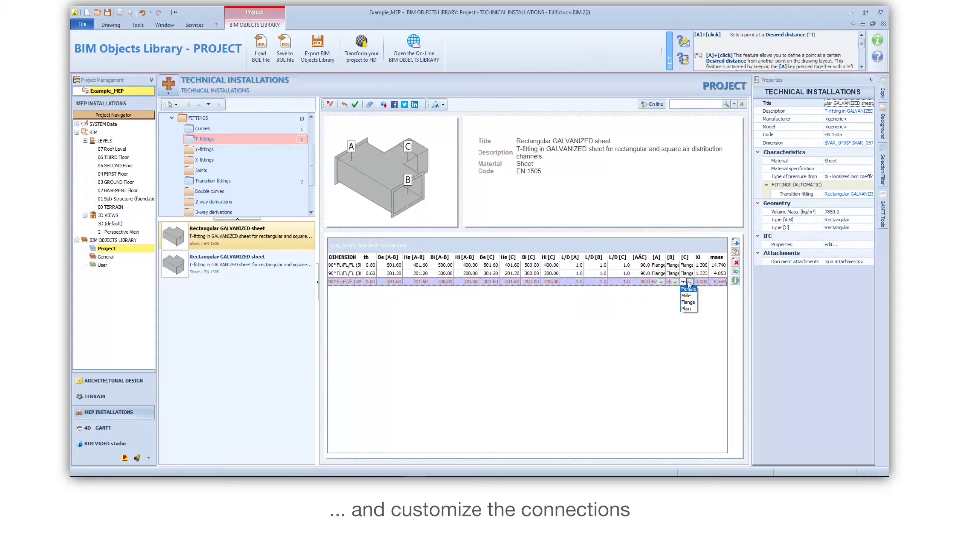
click(688, 302)
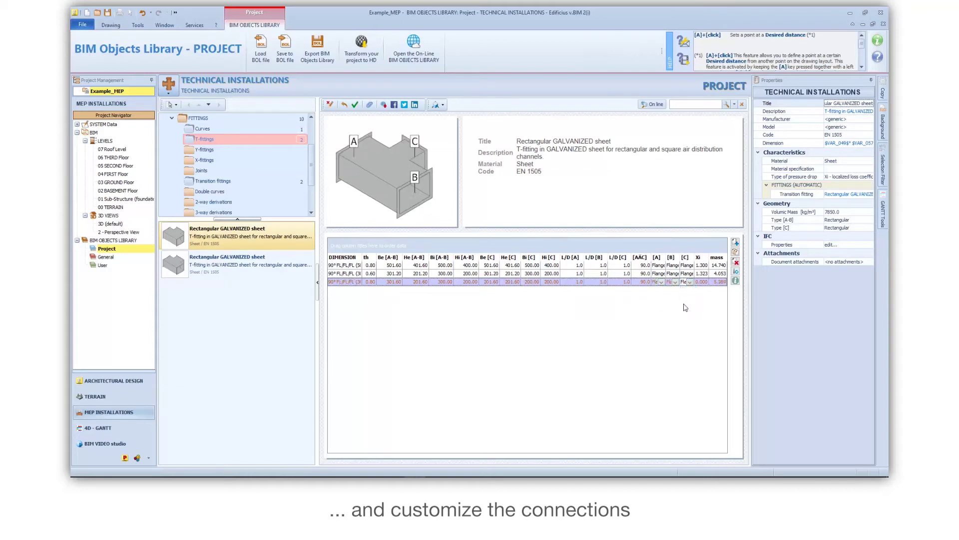
click(355, 105)
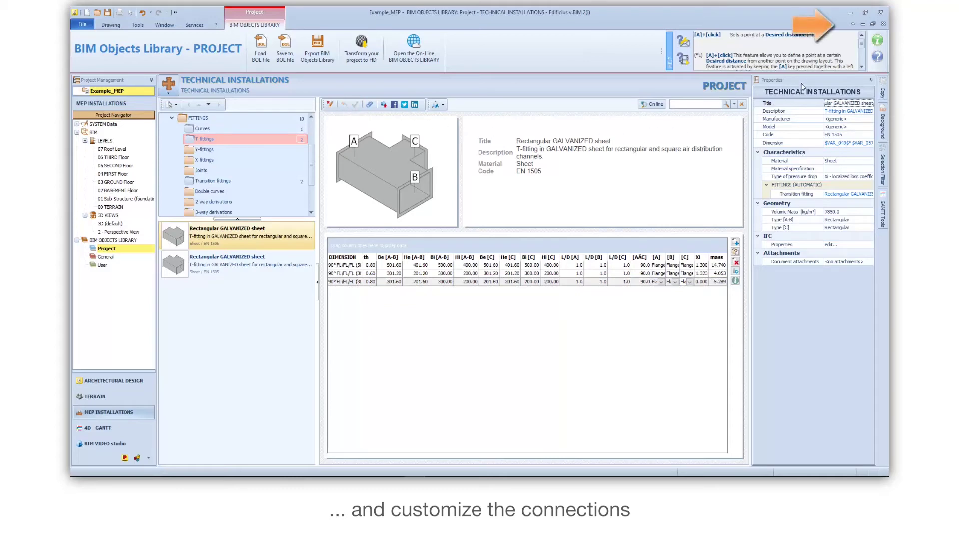
Return to the 3D view, disable SmartMEP mode for the T-fitting and choose the added 0.80 mm thick size with a 300 x 200 A-B run
click(883, 24)
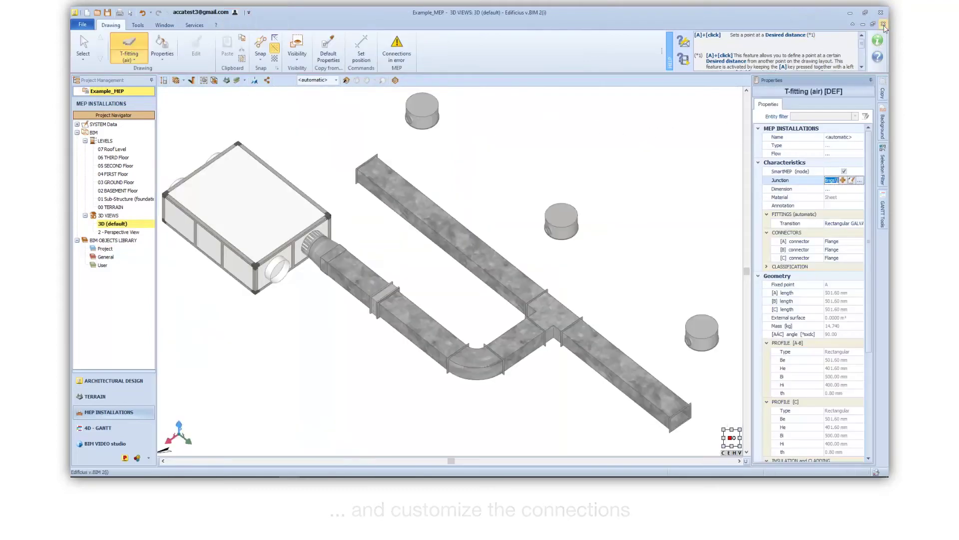
click(844, 171)
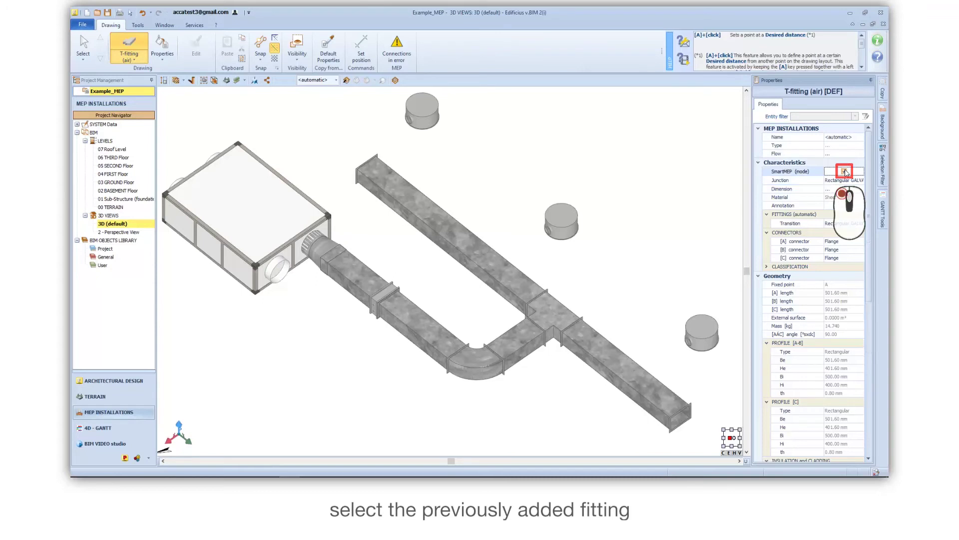
click(832, 188)
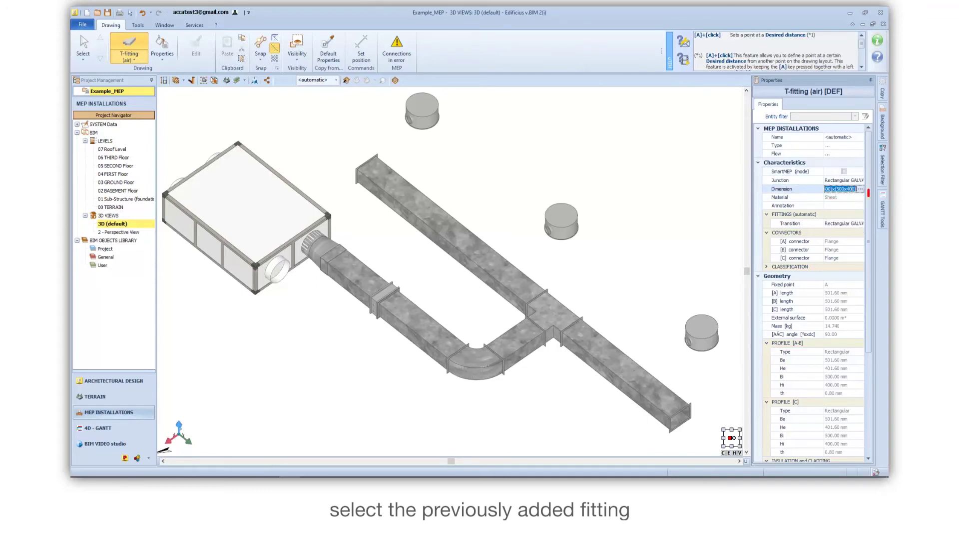
click(860, 190)
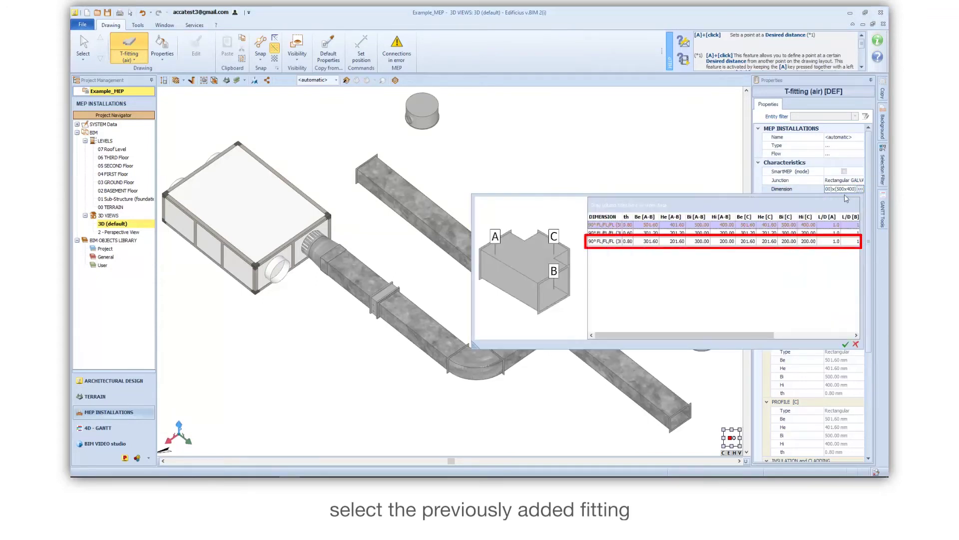
click(719, 242)
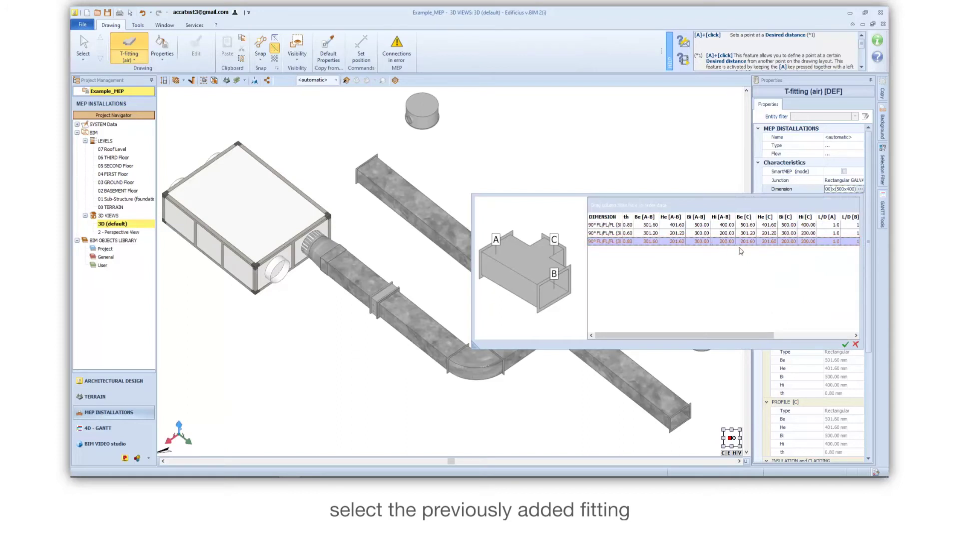
click(843, 343)
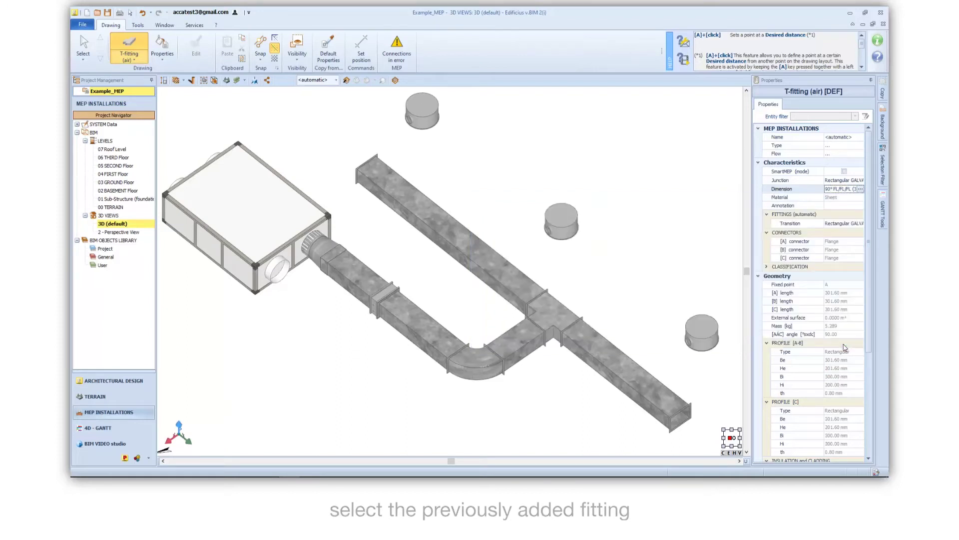
Attach the T-fitting's end A to the open end of the long duct, rotated so branch C faces the nearby cylindrical terminal
click(658, 201)
mouse_move(423, 187)
middle_down()
mouse_move(446, 209)
mouse_move(480, 204)
mouse_move(428, 204)
middle_up()
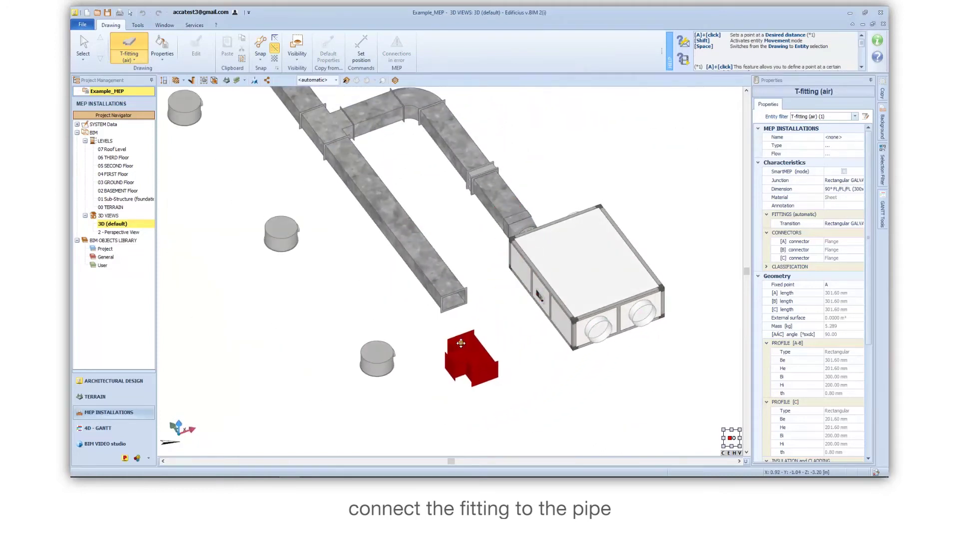
scroll(461, 342, up, 4)
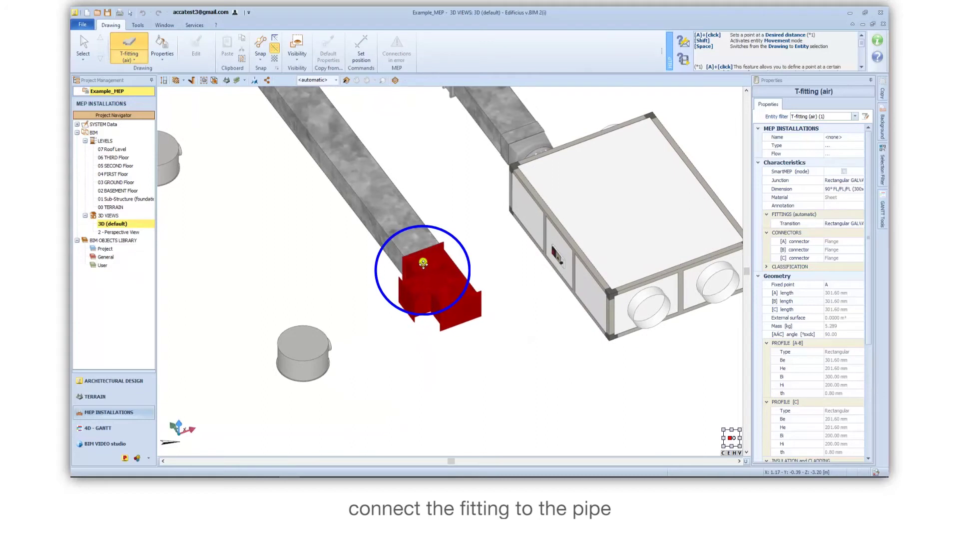
click(423, 262)
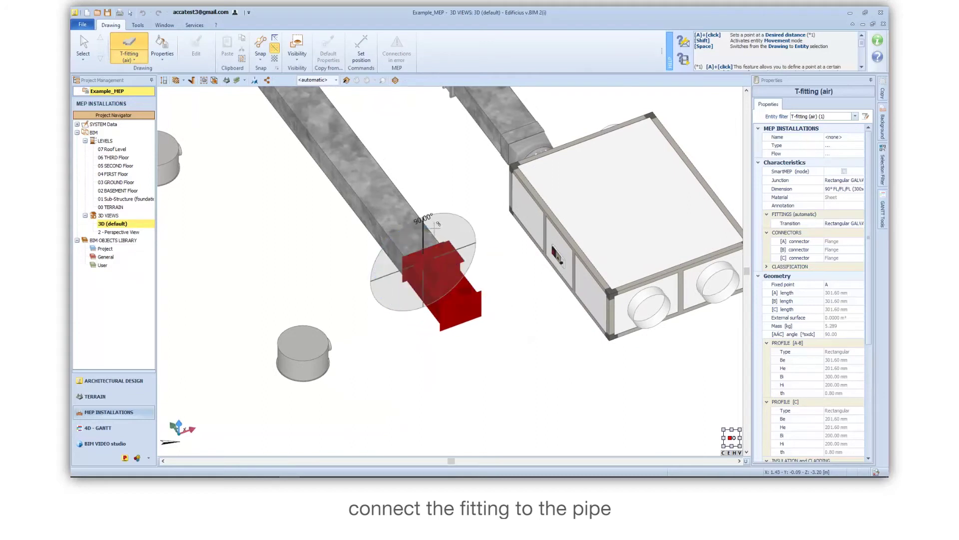
click(385, 275)
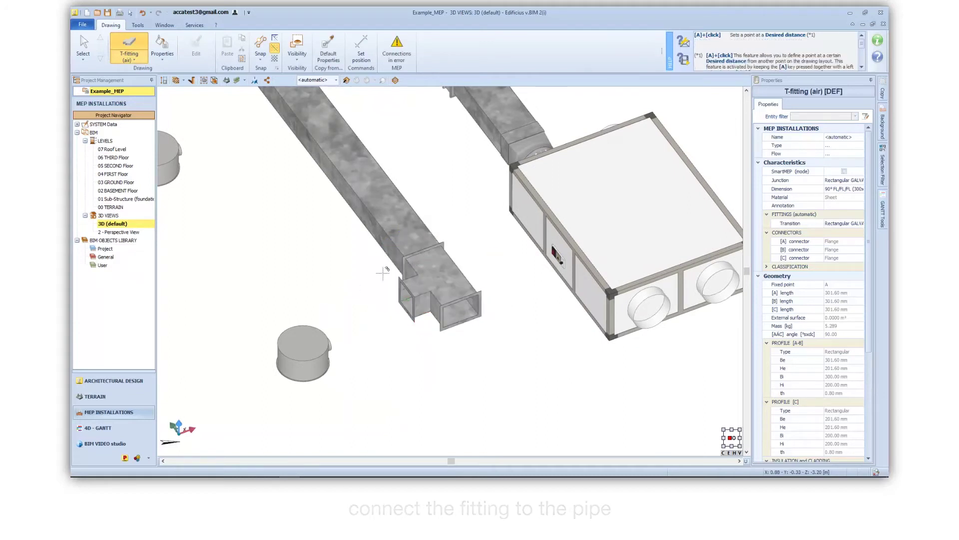
Start a new air duct and assign it the GALVANIZED circular sheet type from the library
click(133, 59)
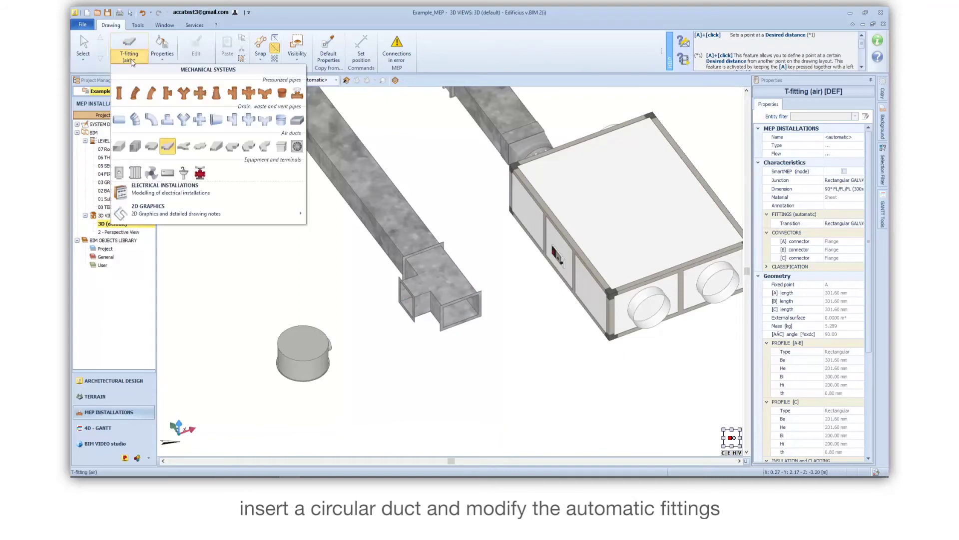
click(167, 146)
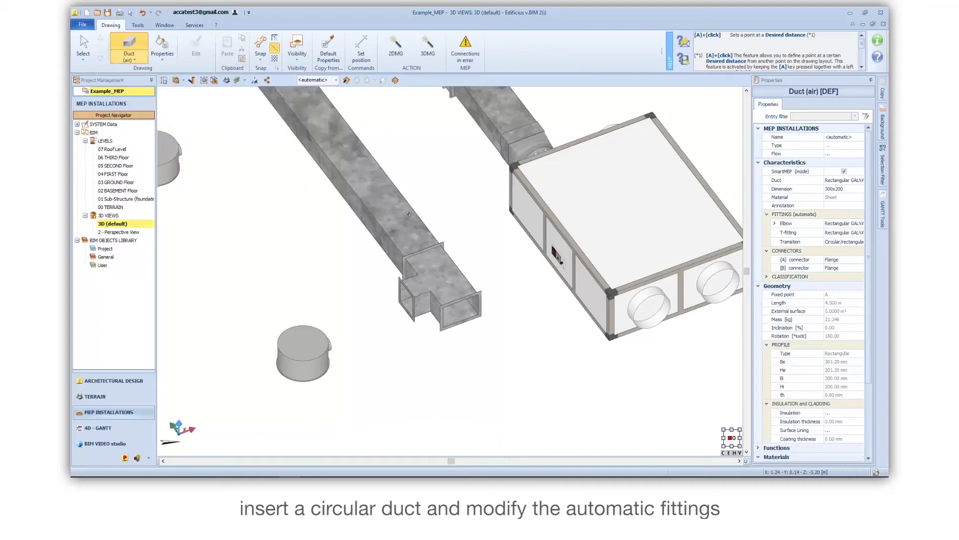
click(837, 182)
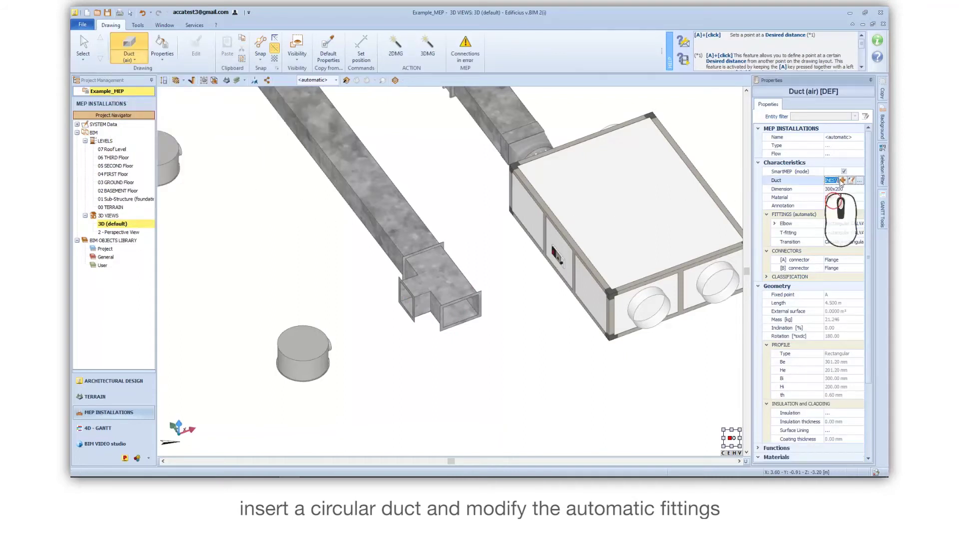
click(859, 180)
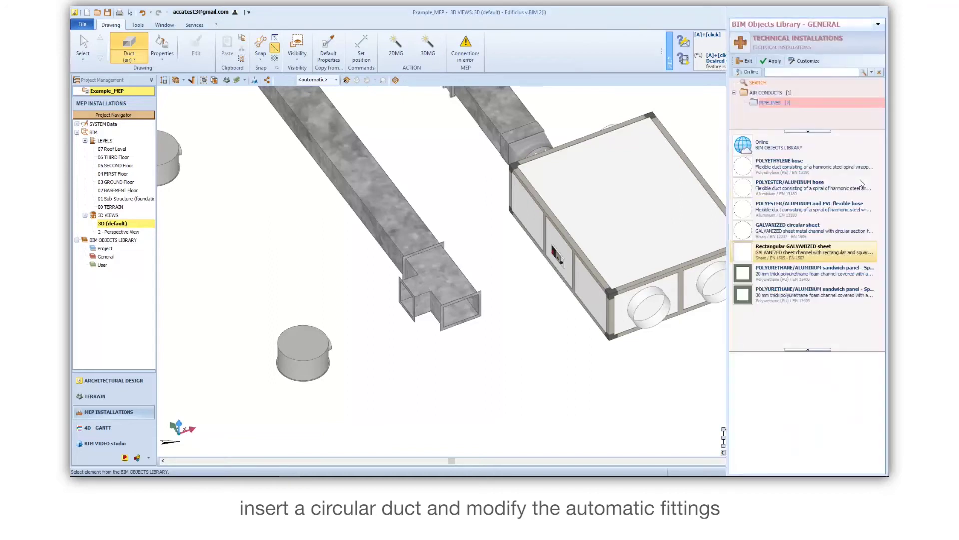
click(799, 228)
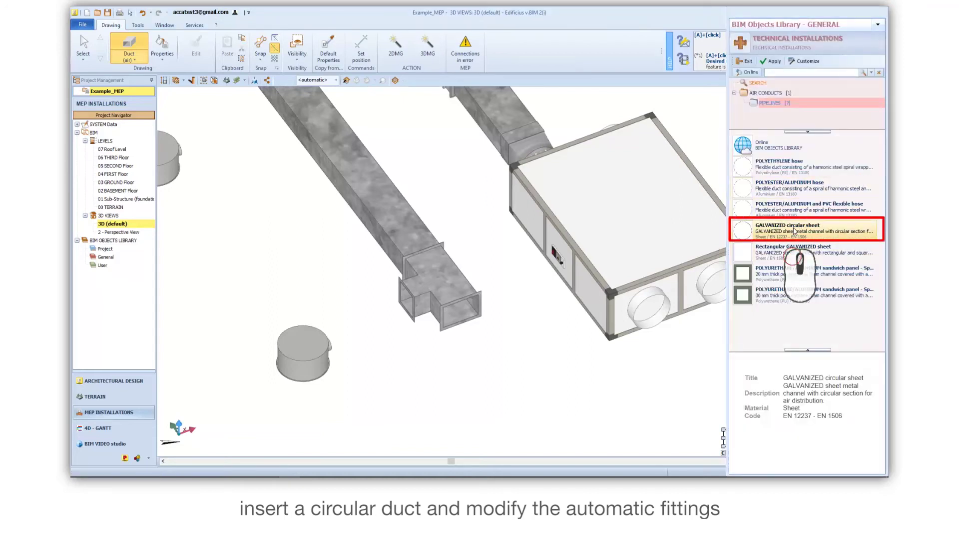
click(772, 61)
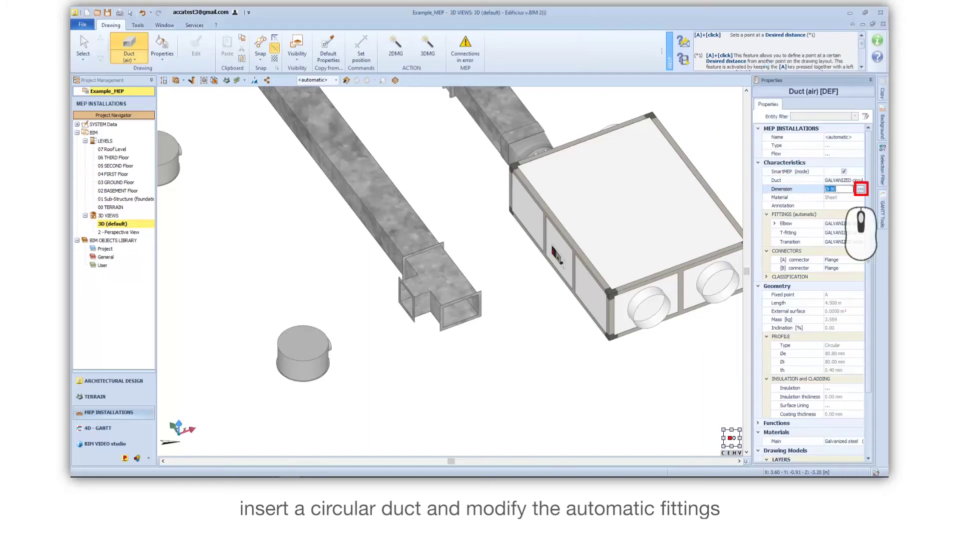
Set the circular duct's dimension to Øi 100 and its automatic transition fitting to Rectangular/circular GALVANIZED sheet
click(861, 188)
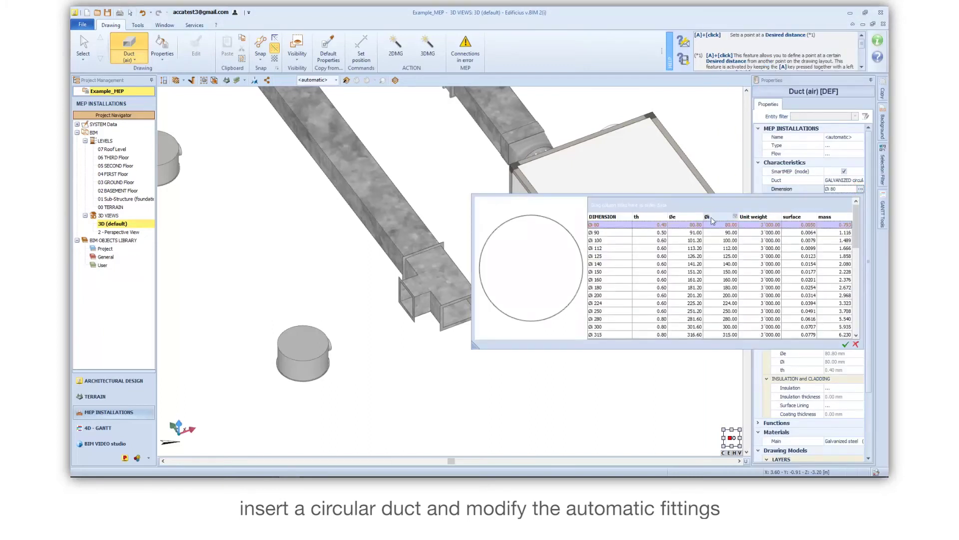
click(659, 241)
click(845, 344)
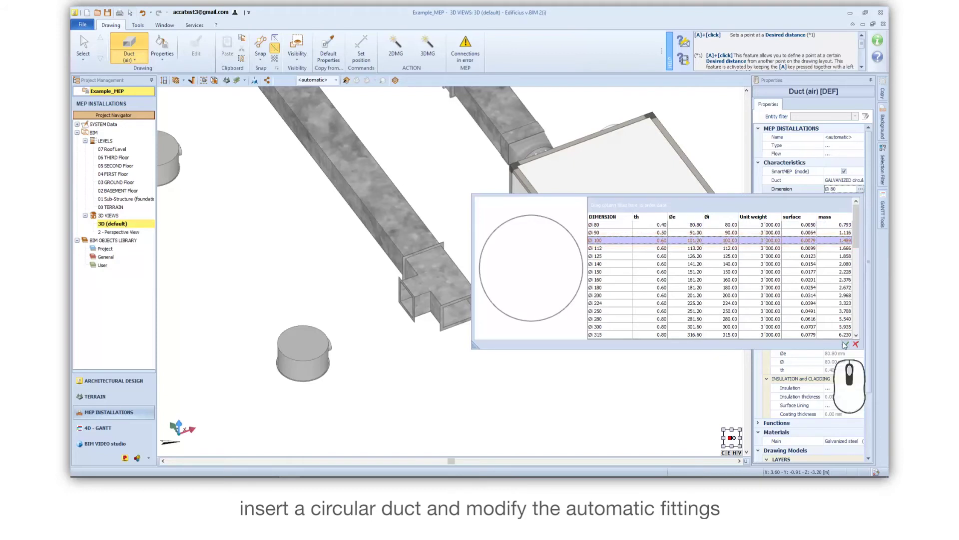
click(839, 242)
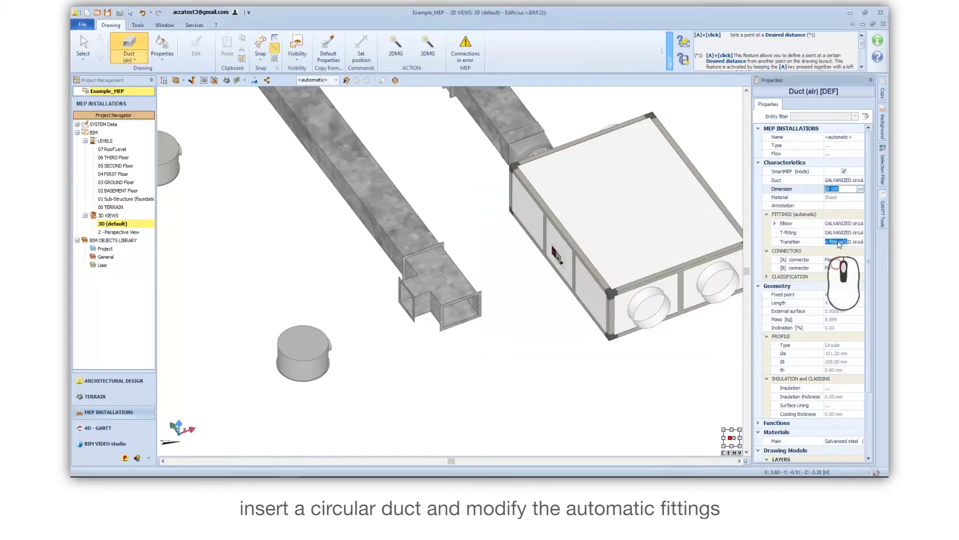
click(858, 241)
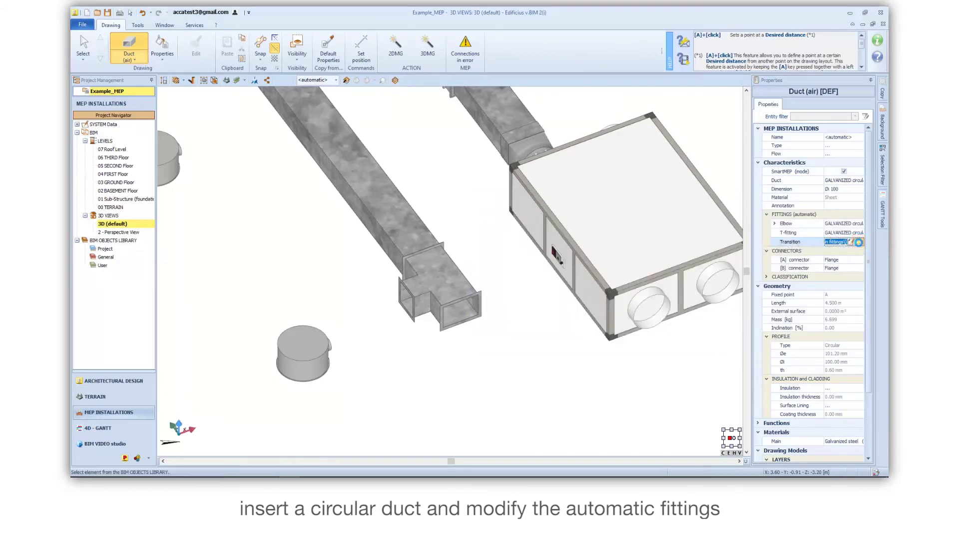
click(824, 291)
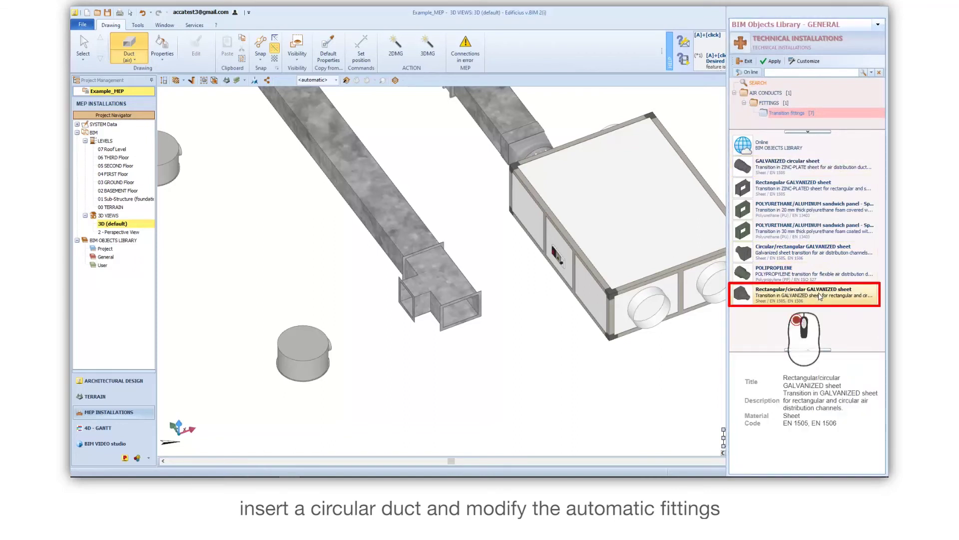
click(772, 61)
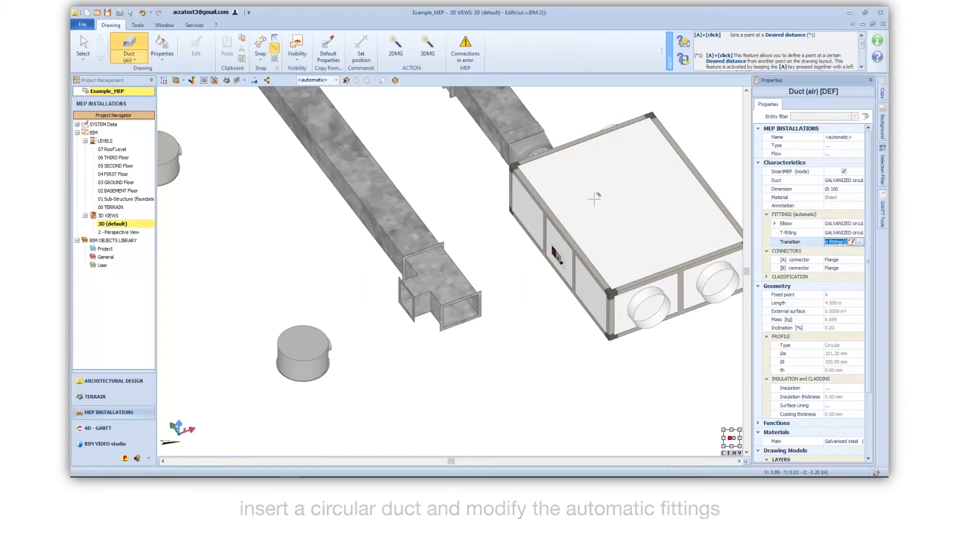
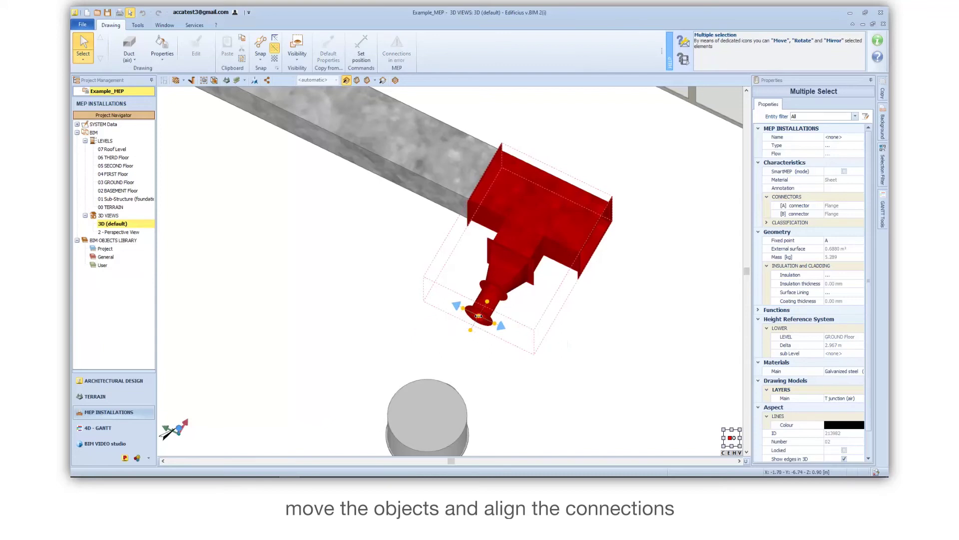
Move the T-fitting with its branch transition along the main duct until the branch aligns with the nearby cylindrical terminal
drag(478, 316, 365, 261)
scroll(390, 276, down, 2)
middle_drag(360, 277, 531, 317)
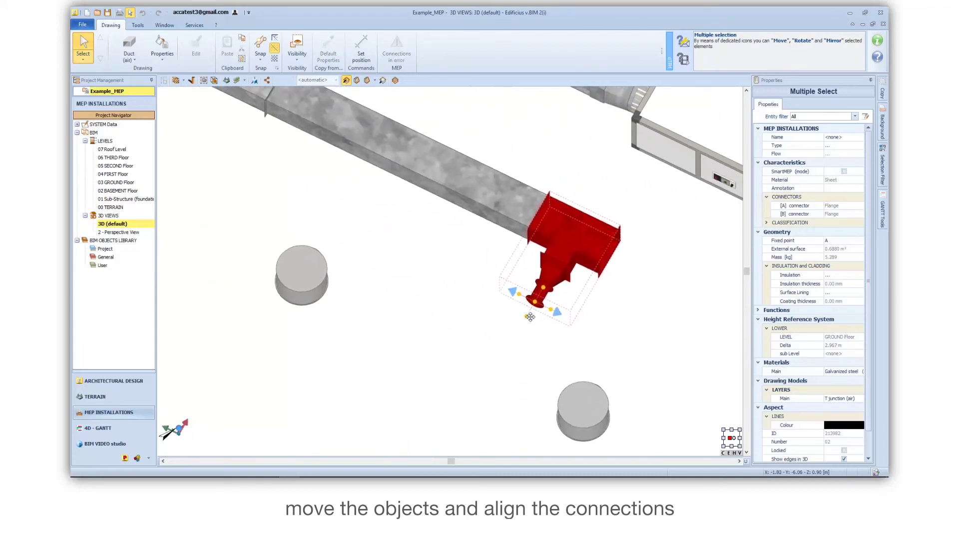
drag(530, 317, 356, 271)
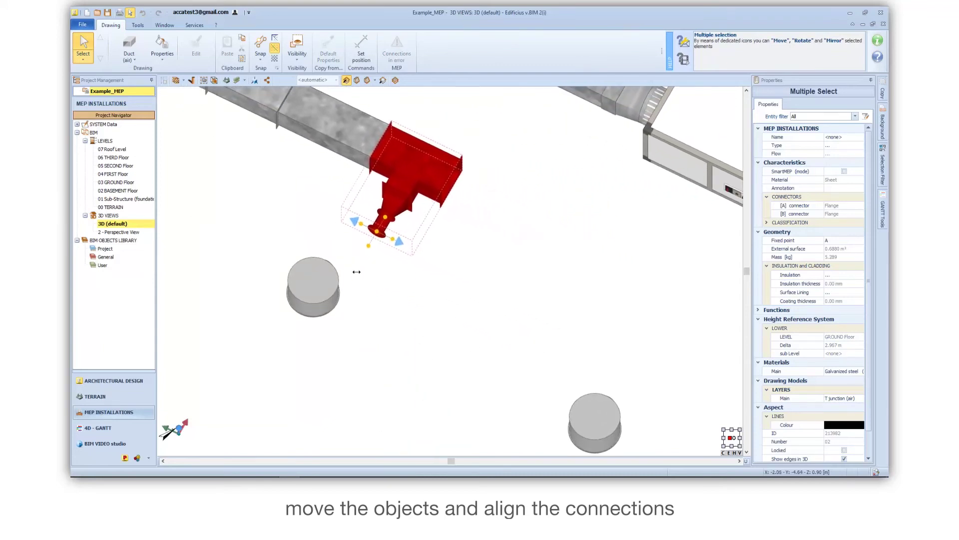
middle_drag(356, 272, 355, 231)
drag(355, 231, 321, 223)
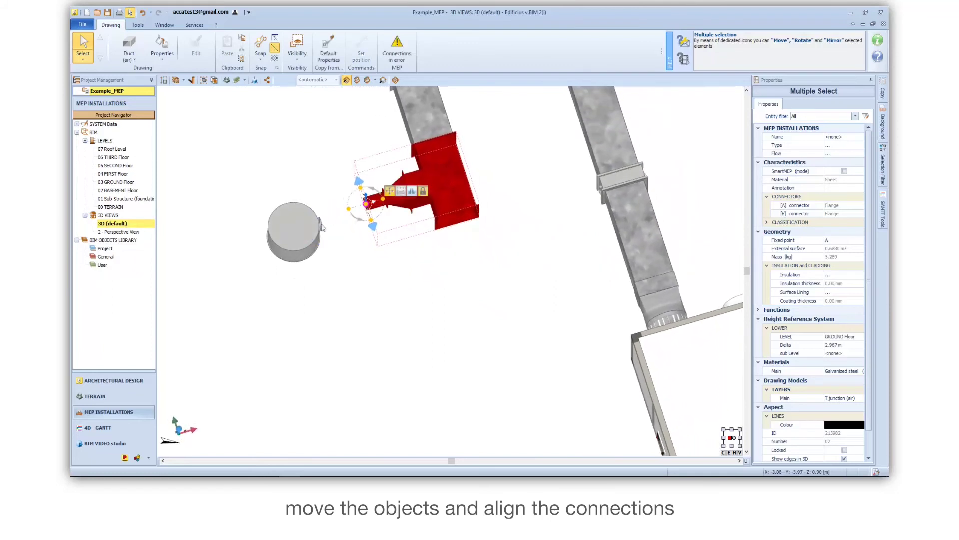
click(351, 247)
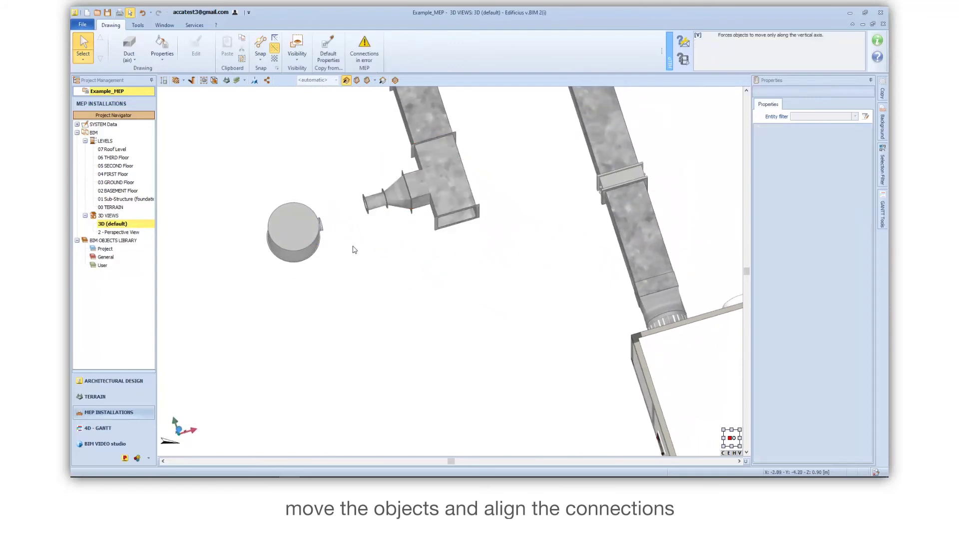
Draw a flexible air duct from the open end of the T-fitting's branch to the connector of the nearby cylindrical terminal
scroll(354, 248, down, 2)
middle_drag(358, 243, 390, 302)
right_drag(390, 303, 387, 285)
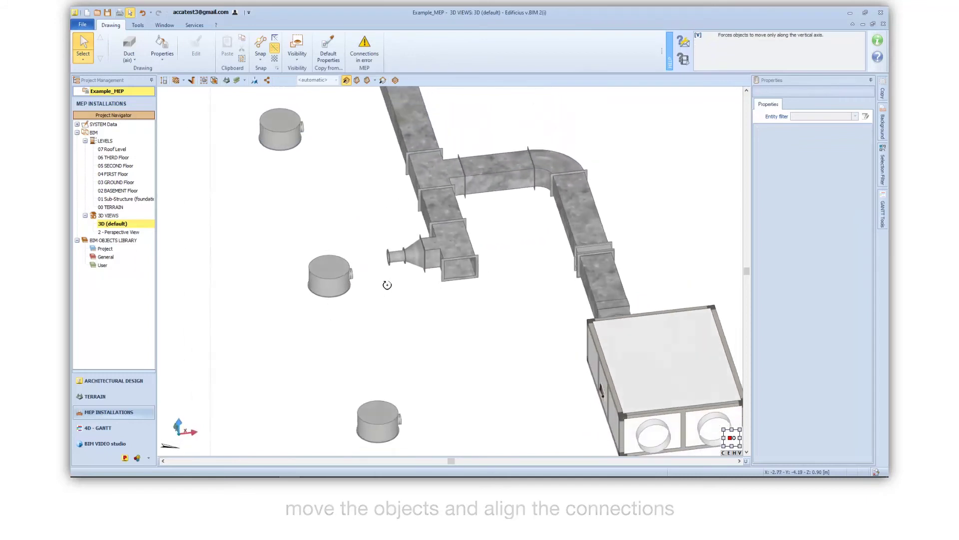
middle_drag(388, 285, 387, 289)
click(132, 58)
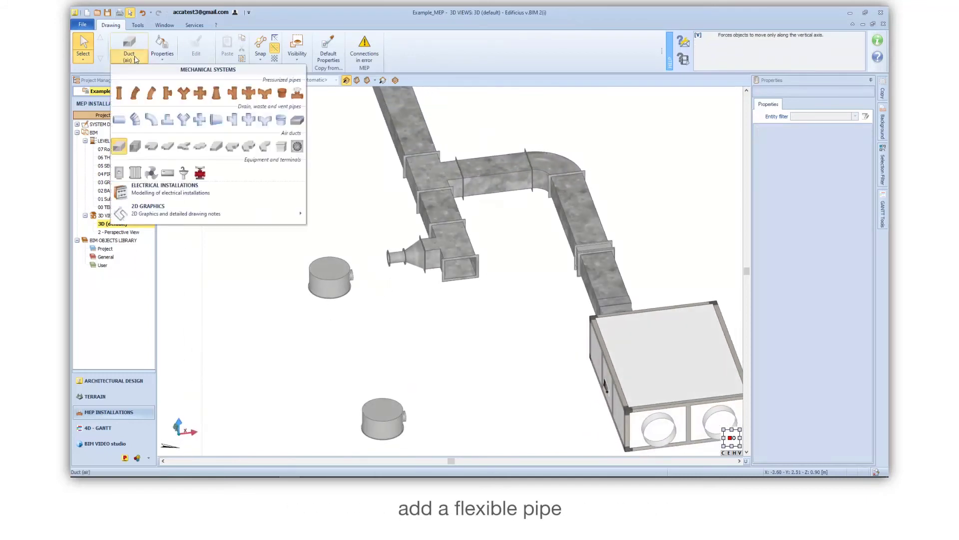
click(135, 145)
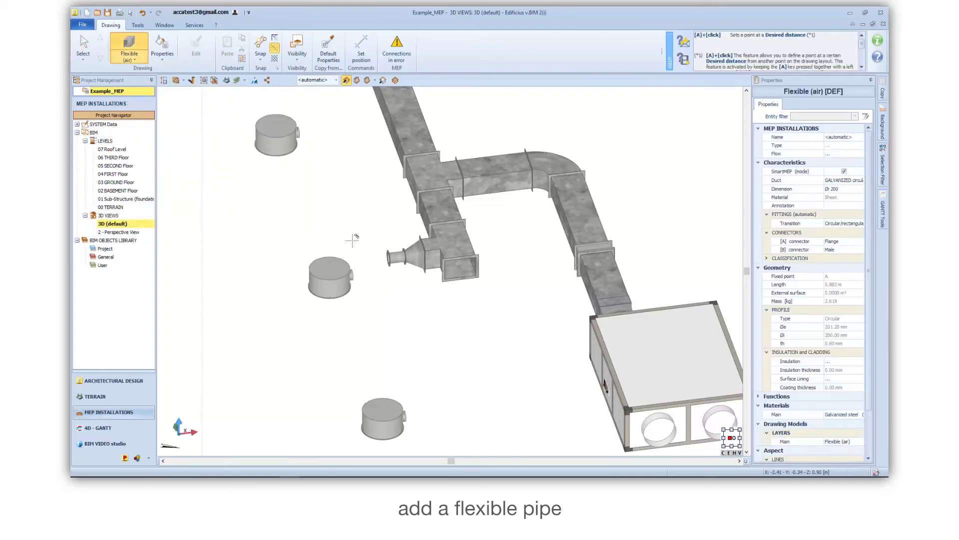
scroll(388, 258, up, 2)
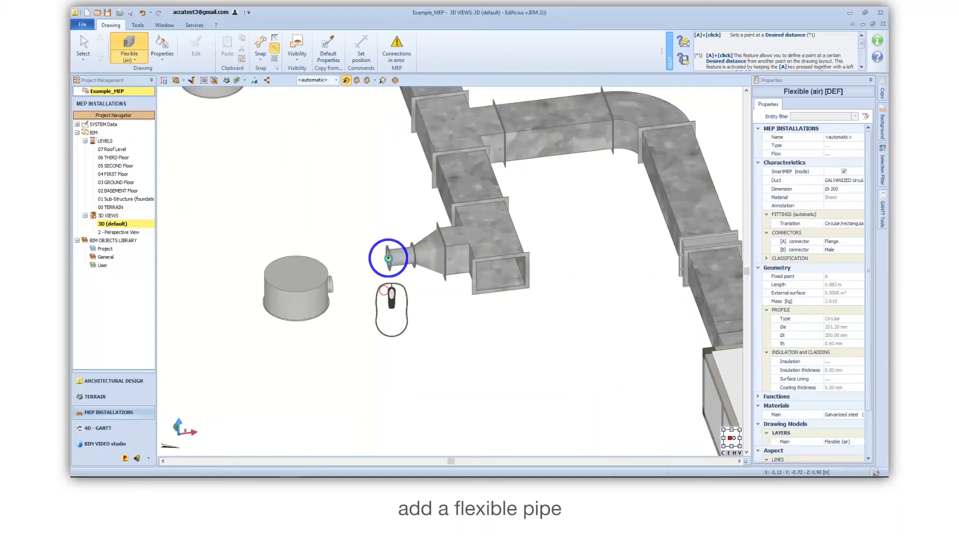
click(388, 258)
click(408, 267)
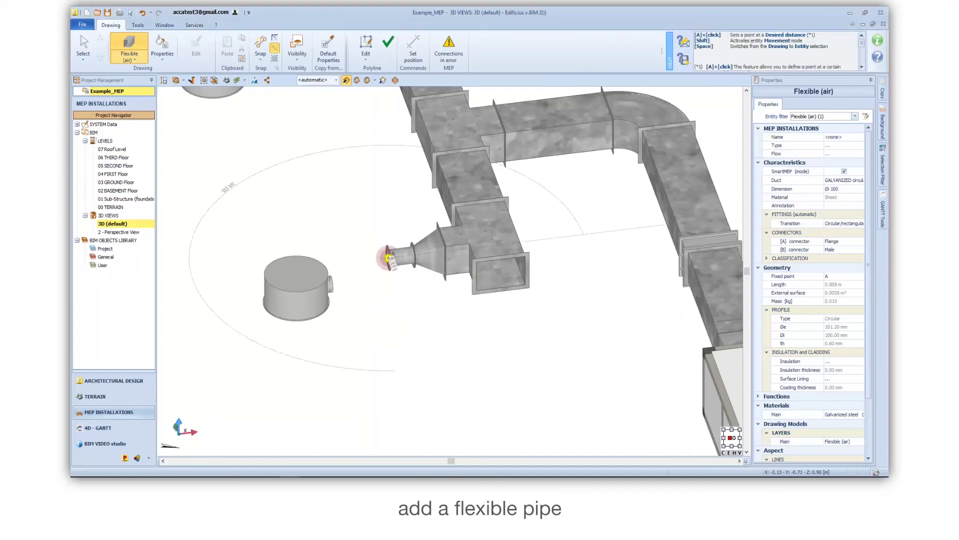
click(332, 283)
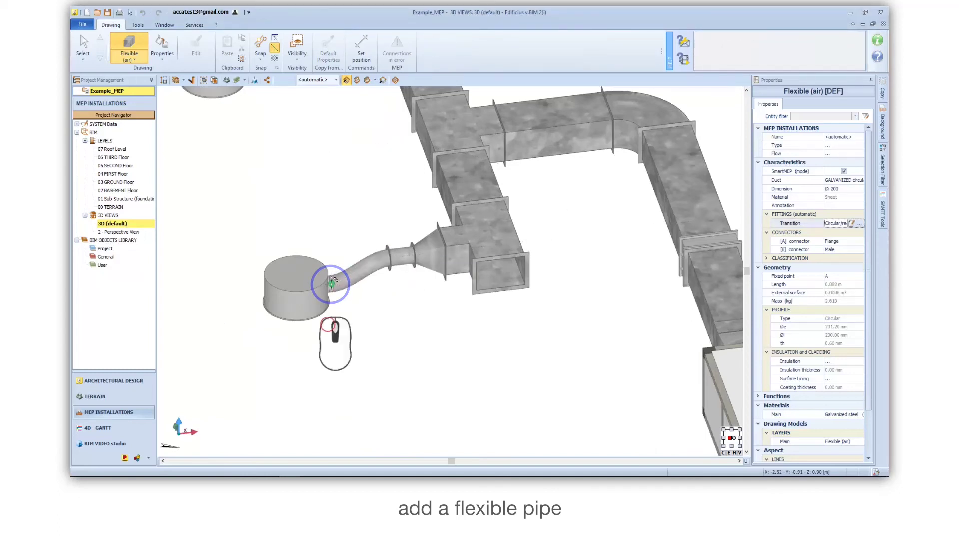
scroll(344, 308, down, 2)
key(Escape)
Use Break to split the long rectangular 300x200 duct at the open end of the main run
scroll(350, 320, down, 3)
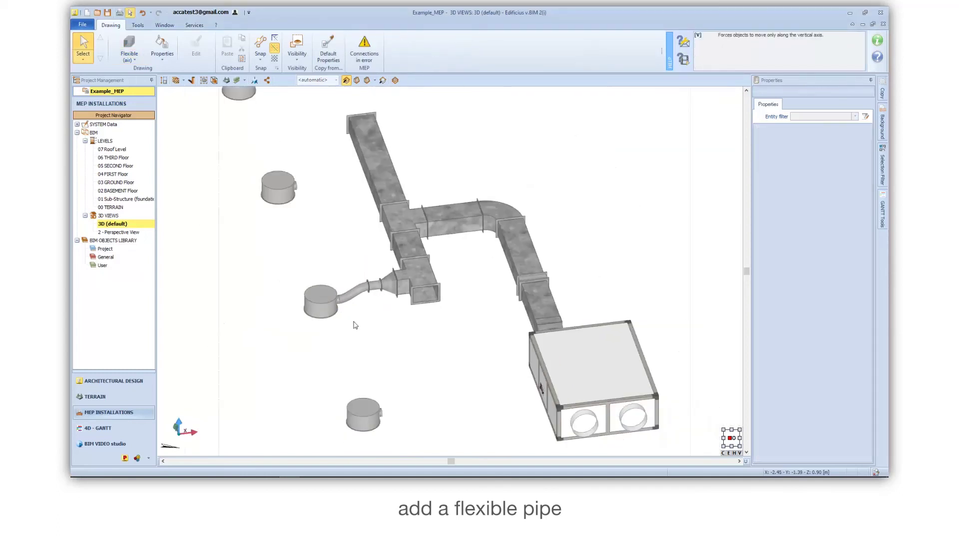
mouse_move(356, 322)
shift+middle_down()
mouse_move(375, 336)
mouse_move(369, 327)
shift+middle_up()
middle_drag(368, 326, 414, 316)
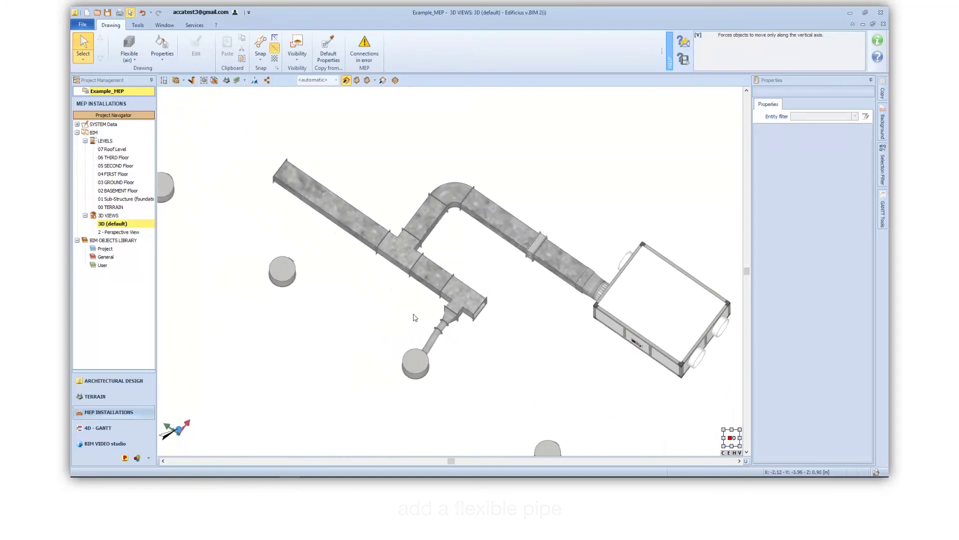
scroll(414, 316, up, 1)
click(341, 201)
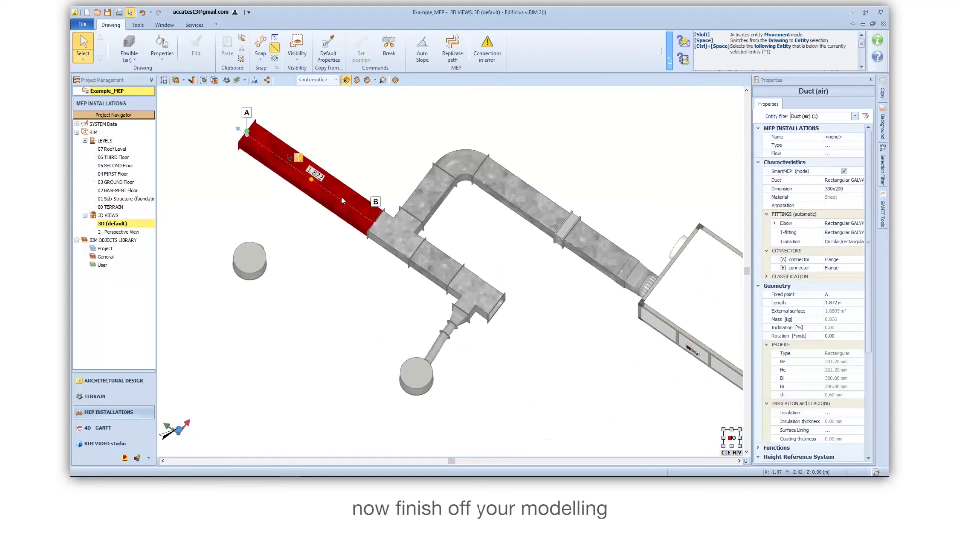
click(389, 48)
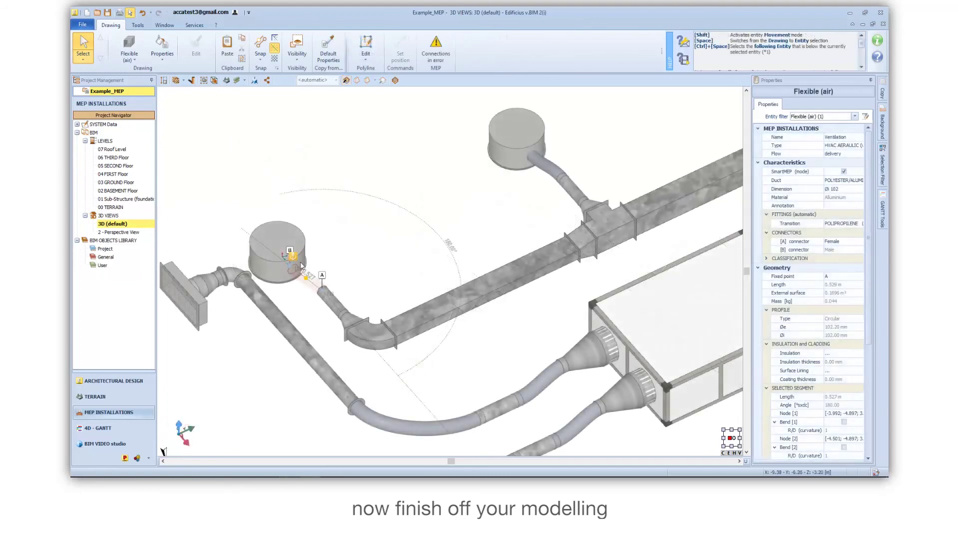
Finish the flexible duct from the end elbow of the main run to the last cylindrical terminal
click(329, 255)
scroll(271, 229, down, 5)
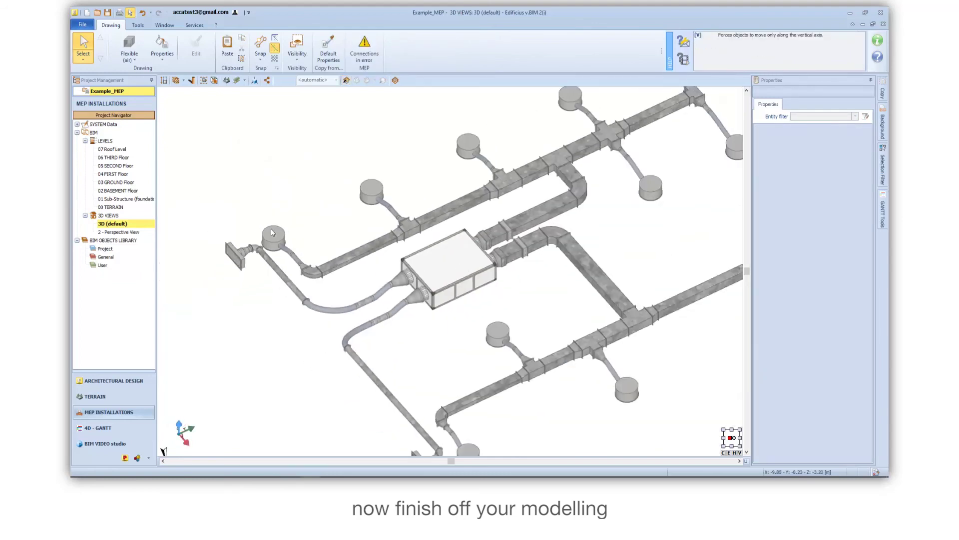
middle_drag(322, 238, 362, 251)
scroll(377, 242, up, 2)
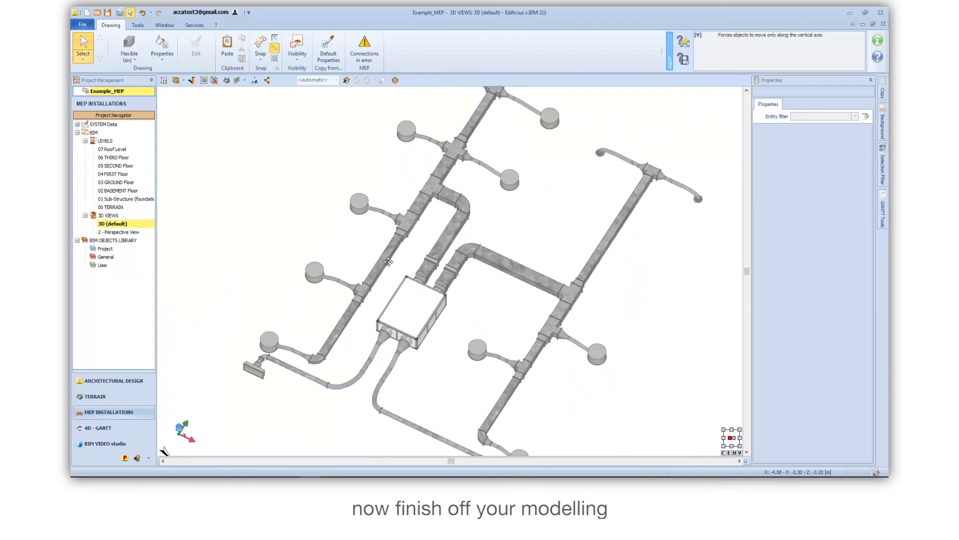
Open the 03 GROUND Floor level and apply MEP system colours to the ducts
double_click(116, 182)
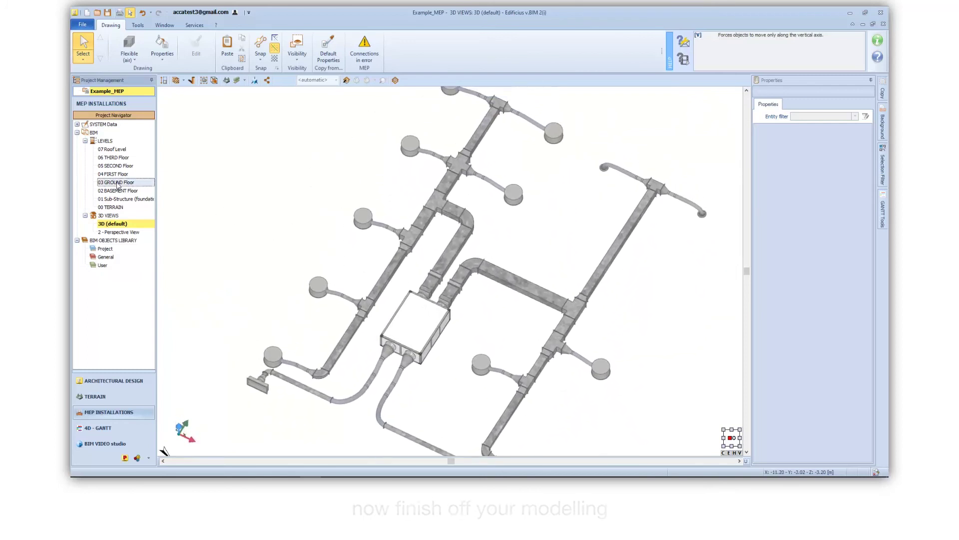
click(298, 50)
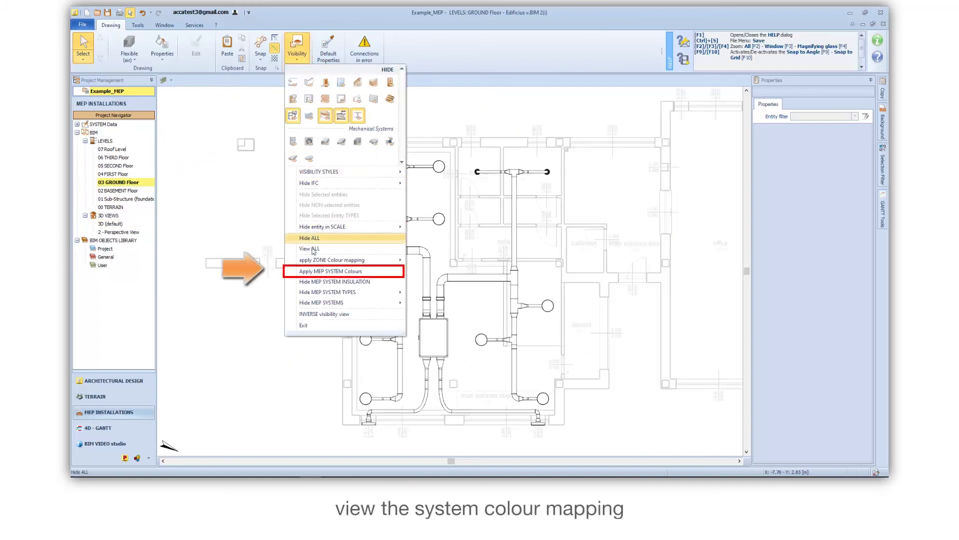
click(316, 271)
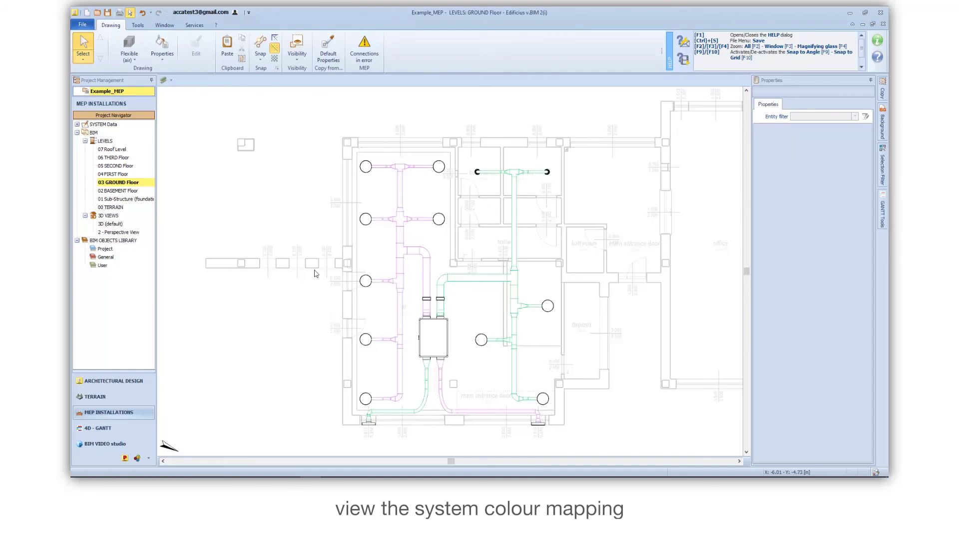
Return to the default 3D view and examine the colour-coded duct systems around the air handling unit
double_click(114, 224)
scroll(330, 324, up, 3)
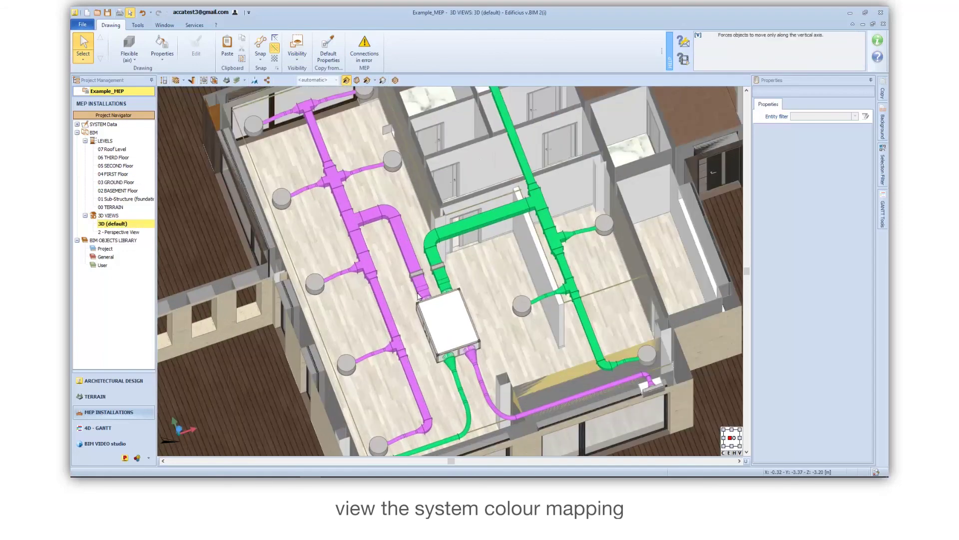
middle_drag(419, 296, 436, 285)
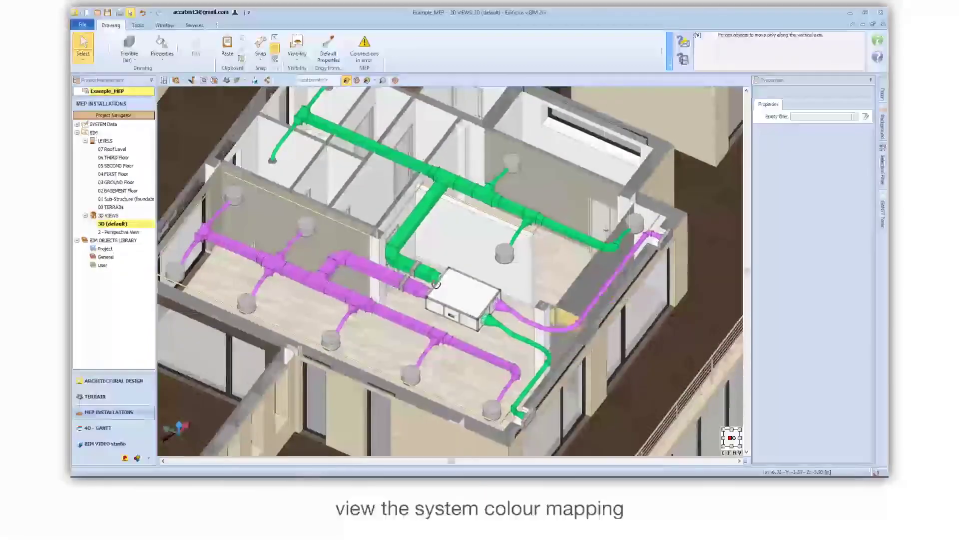
scroll(475, 333, up, 5)
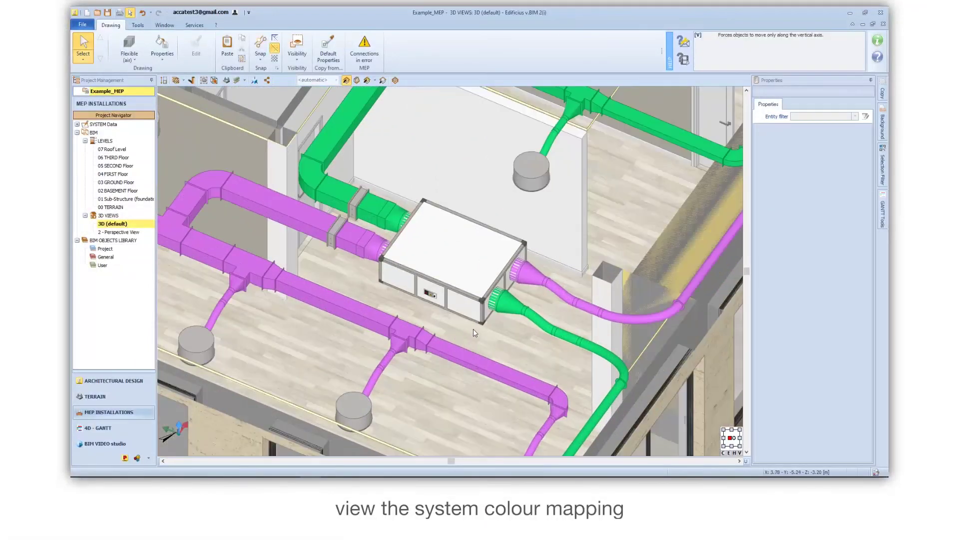
scroll(474, 330, up, 2)
middle_drag(475, 323, 475, 306)
scroll(475, 307, up, 2)
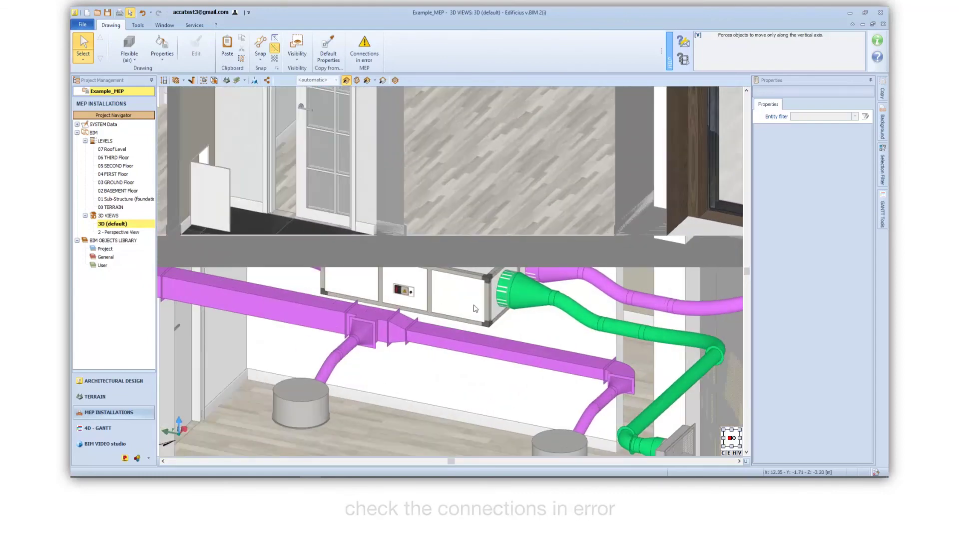
Show the connections in error and inspect the air handling unit and its ducts from below for marked points
click(364, 55)
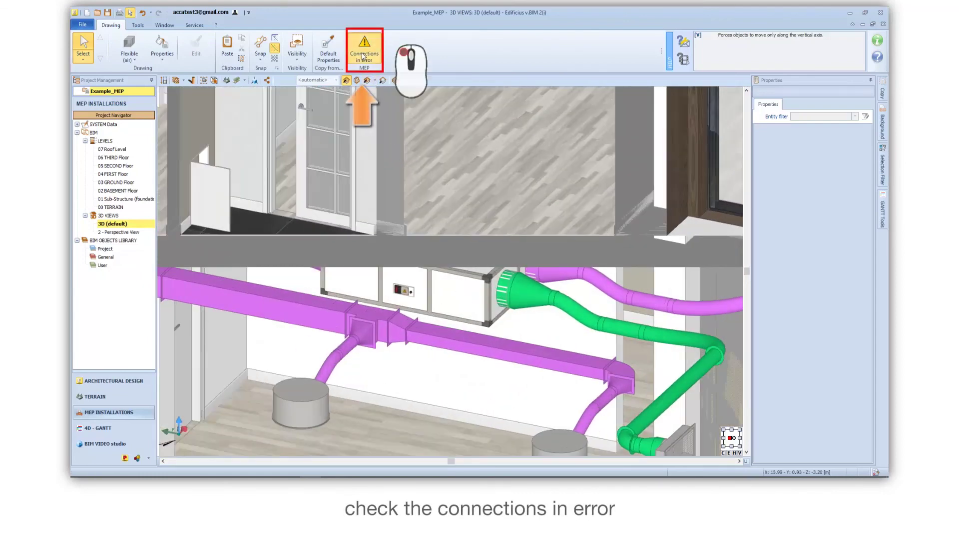
scroll(452, 284, up, 4)
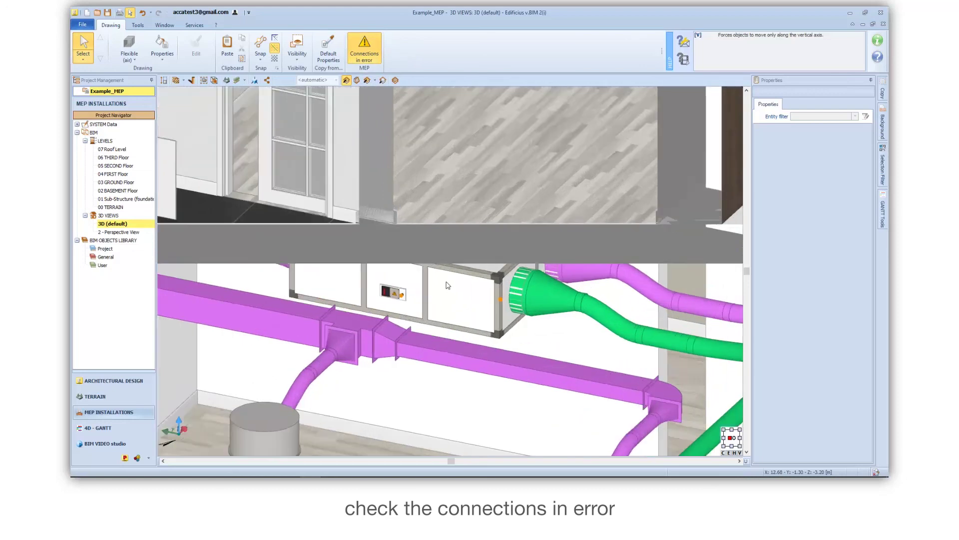
middle_drag(460, 323, 469, 276)
scroll(468, 276, down, 8)
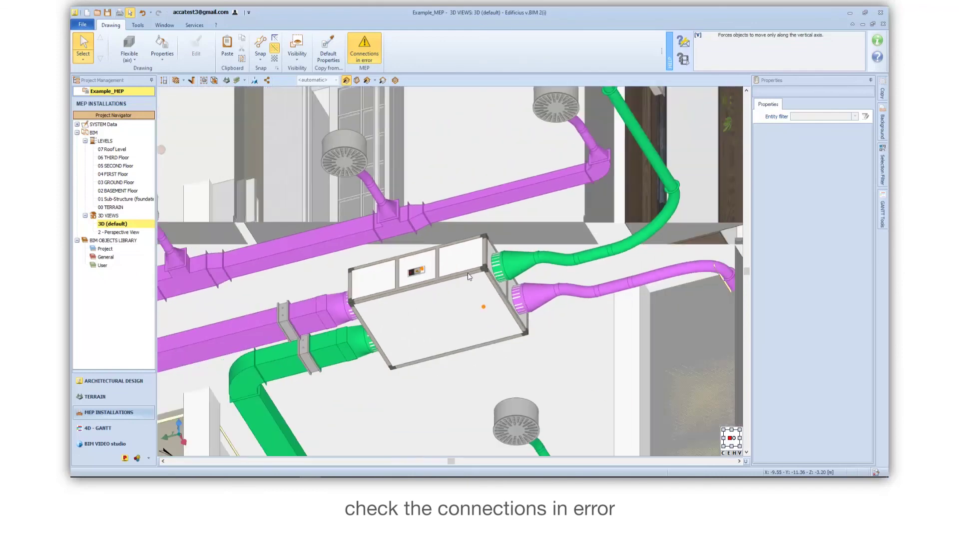
scroll(469, 276, down, 3)
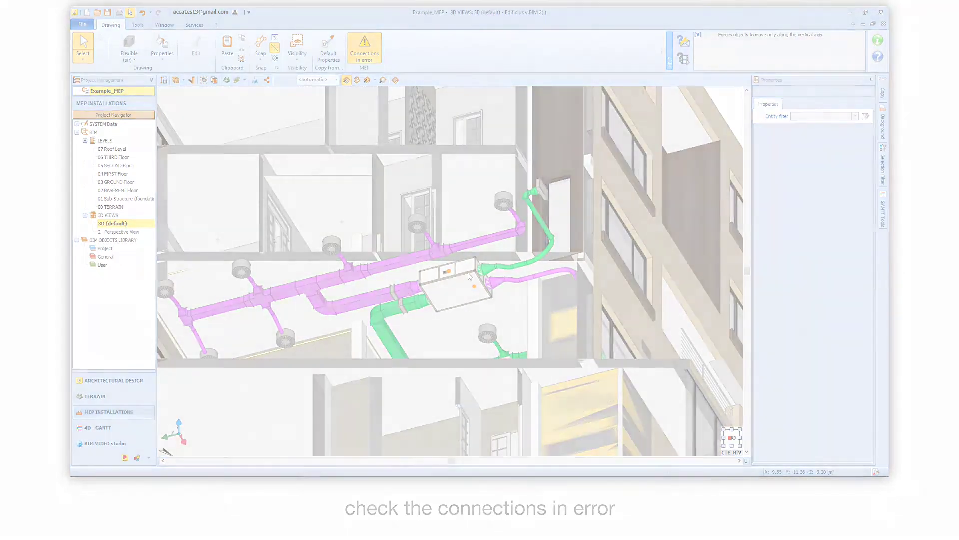